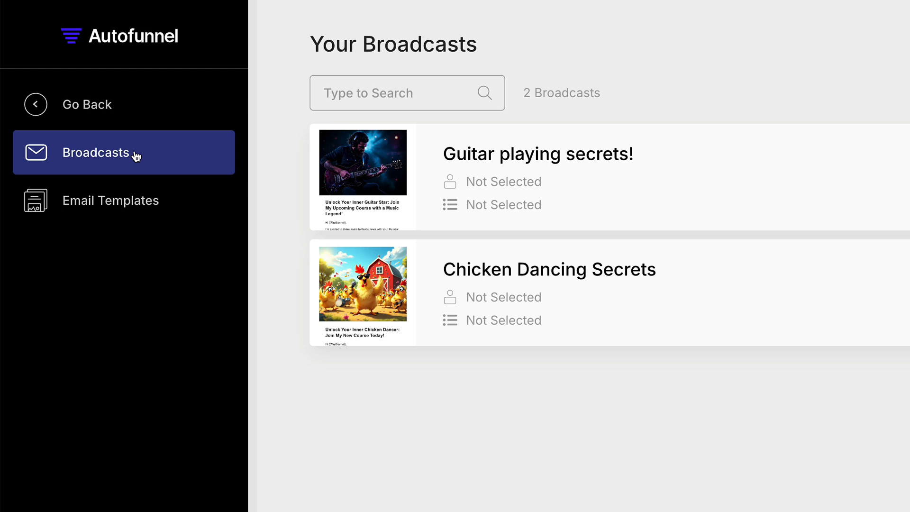
# View the contacts list and return to the messaging broadcasts.
pyautogui.click(110, 120)
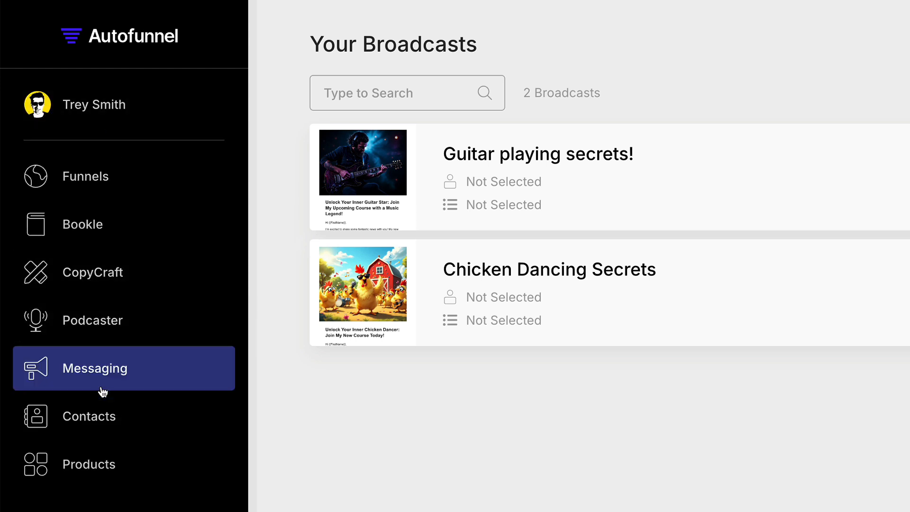
pyautogui.click(103, 417)
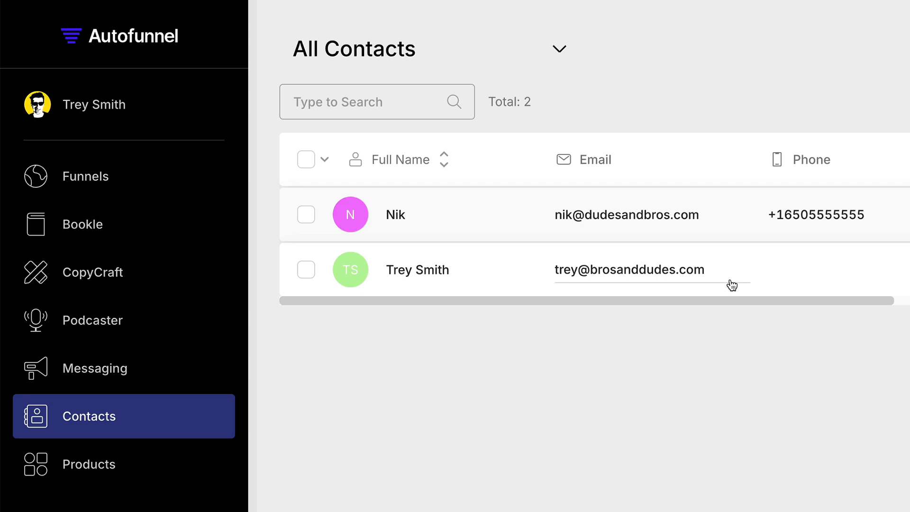
pyautogui.click(102, 378)
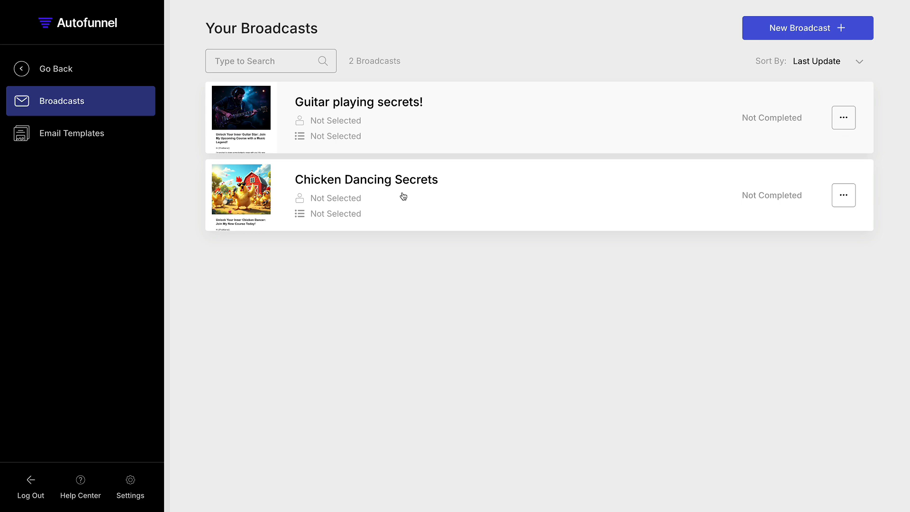
# Open the "Guitar playing secrets!" broadcast and reduce the height of its header image.
pyautogui.click(253, 128)
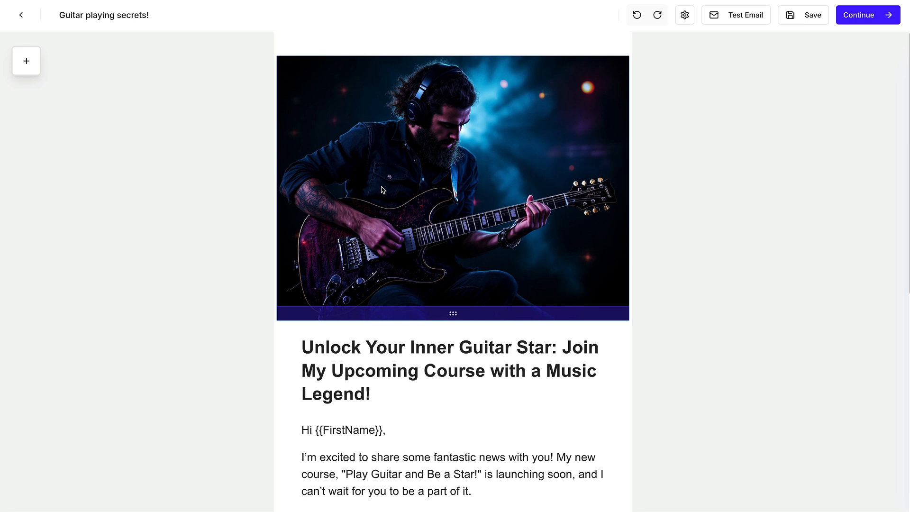
pyautogui.click(440, 190)
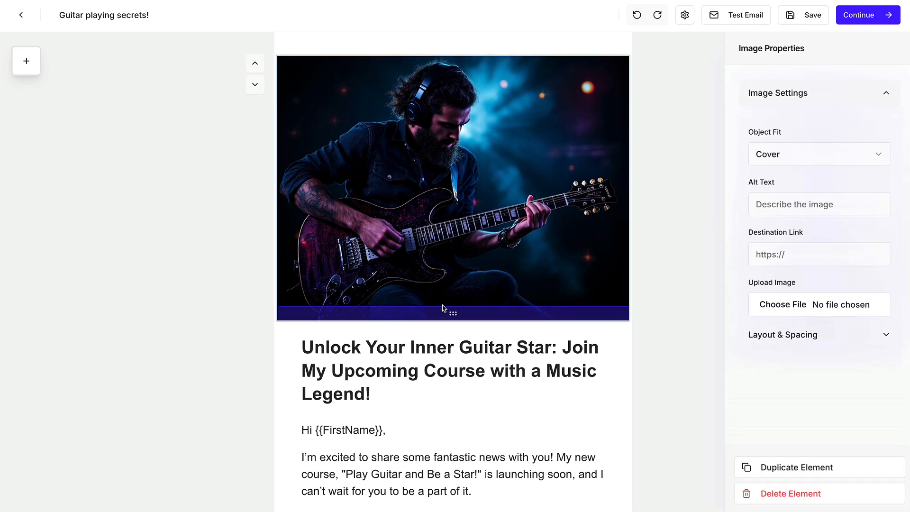
pyautogui.moveTo(452, 313); pyautogui.dragTo(444, 257)
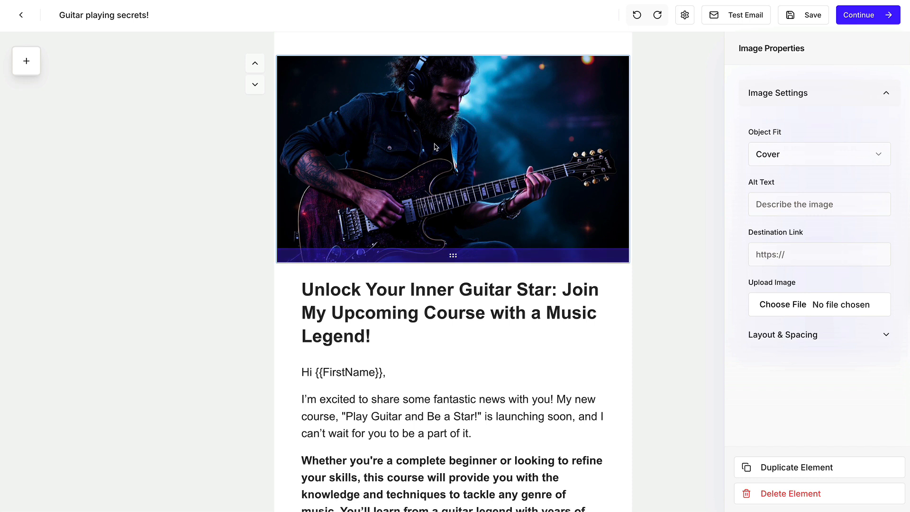
# Move the header image below the heading and back above it.
pyautogui.click(258, 88)
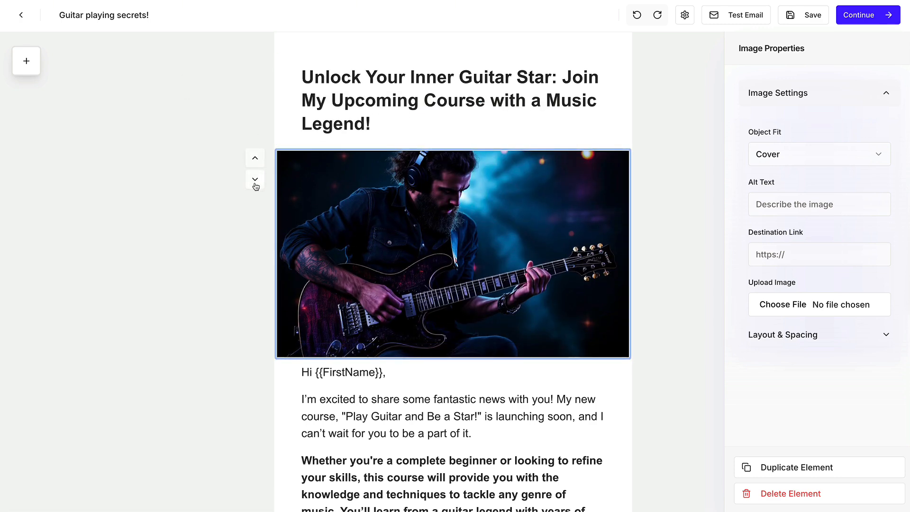
pyautogui.click(254, 161)
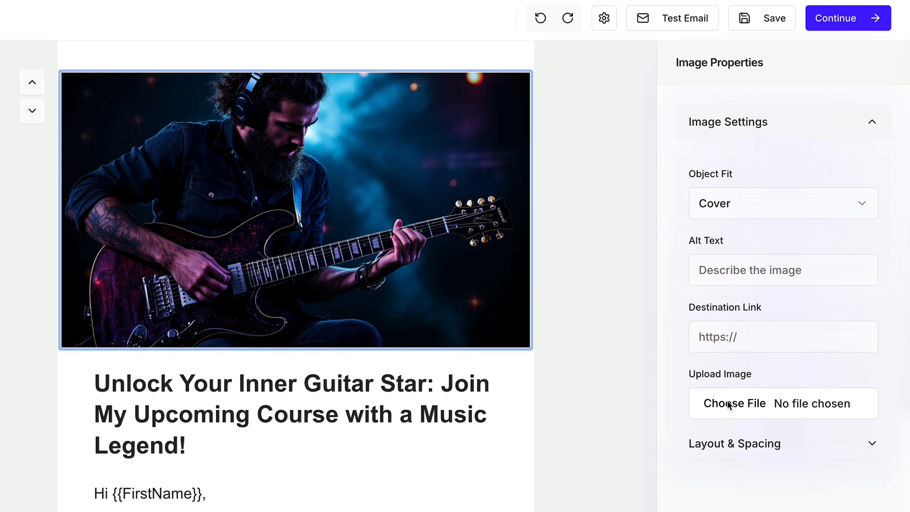
# Examine the header image's layout and spacing options and the heading's typography and text formatting options.
pyautogui.click(792, 445)
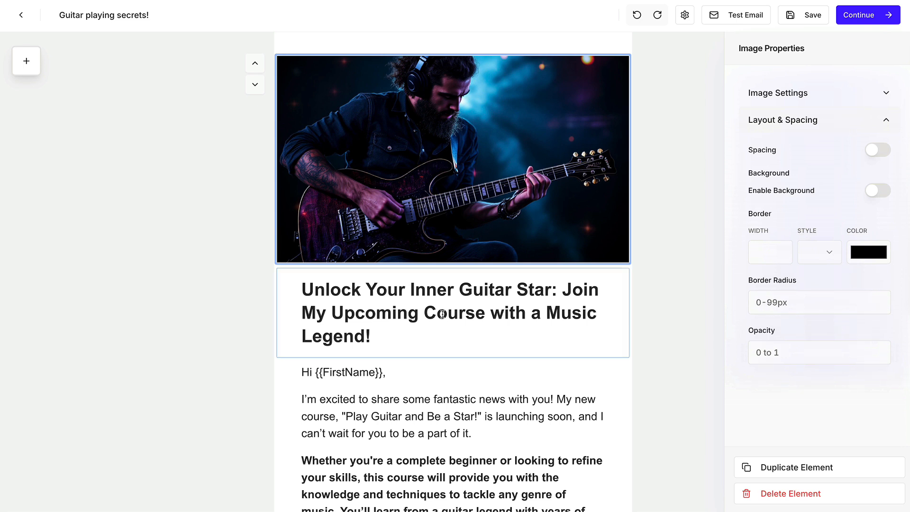
pyautogui.click(281, 414)
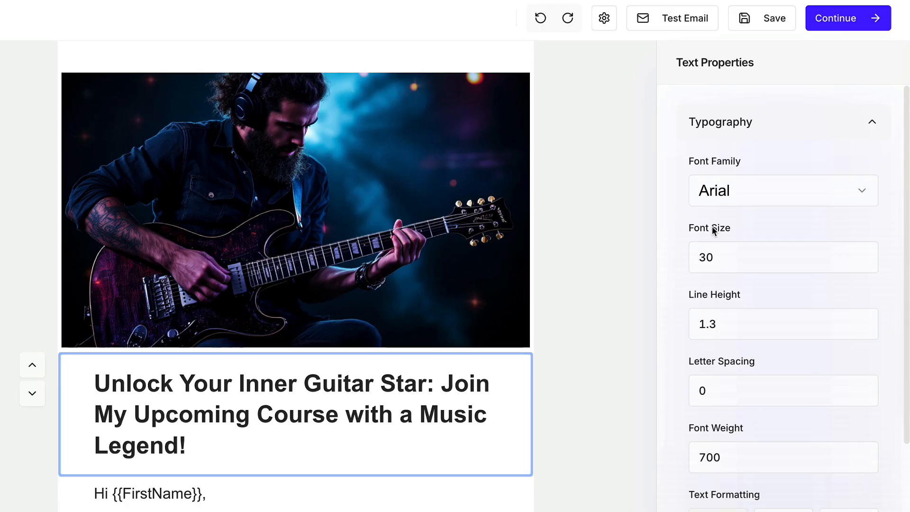
pyautogui.scroll(-2, 766, 173)
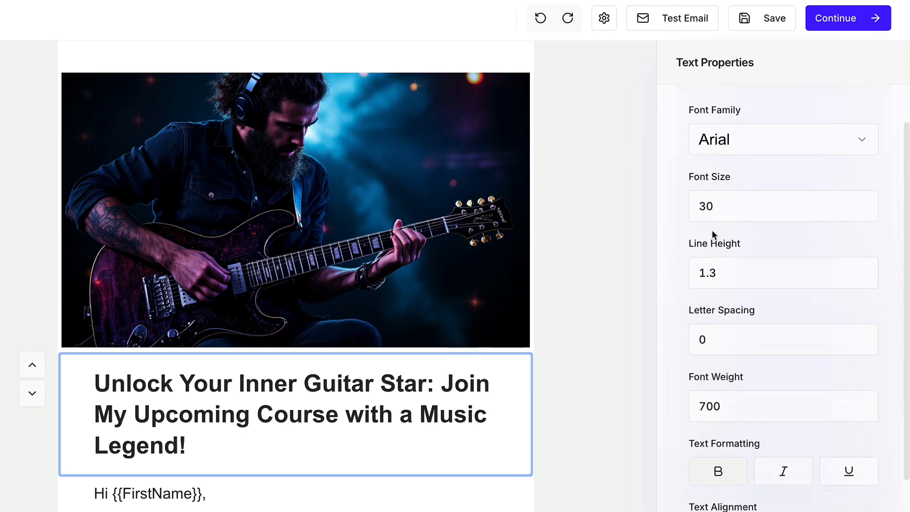
pyautogui.scroll(2, 766, 173)
pyautogui.click(750, 187)
pyautogui.click(750, 188)
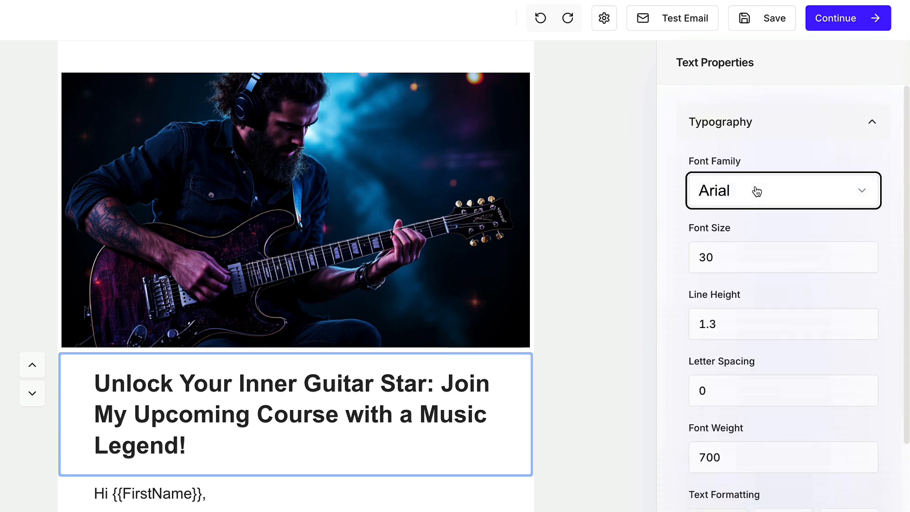
pyautogui.scroll(-4, 748, 311)
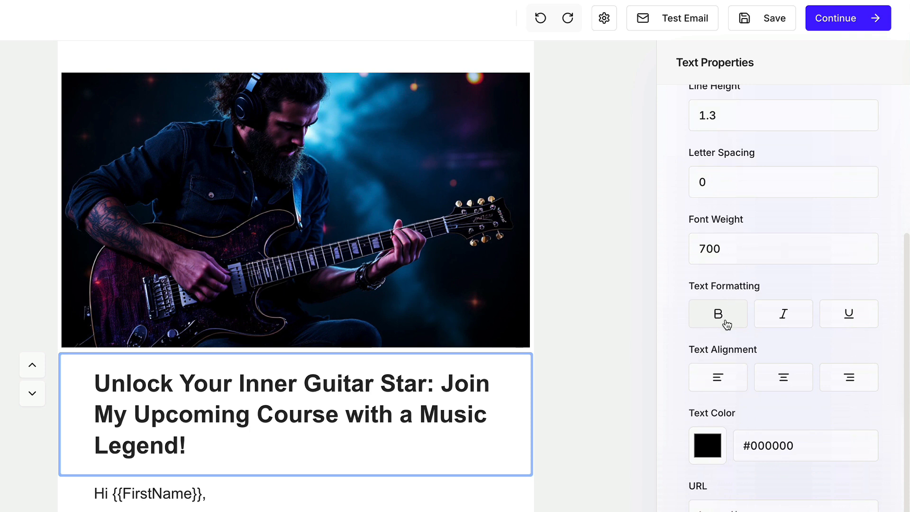
pyautogui.click(849, 315)
pyautogui.click(850, 318)
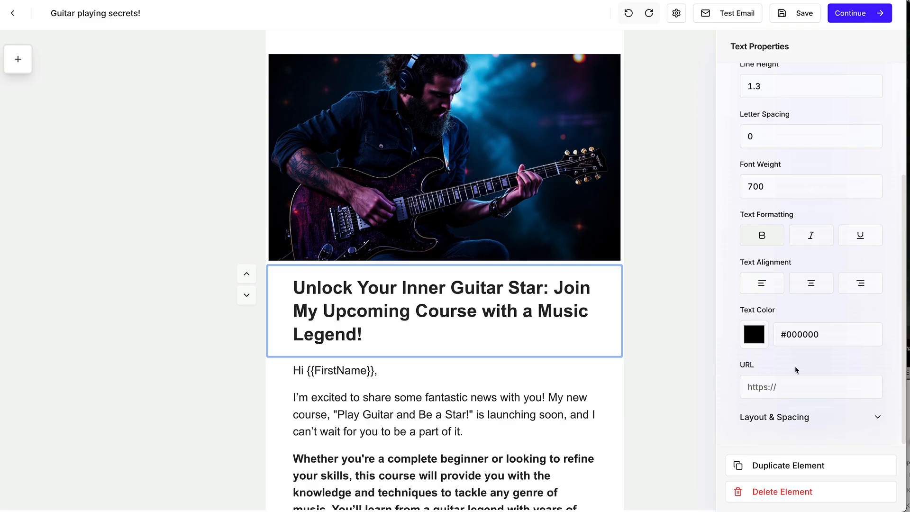
# Select "Guitar Star" in the heading and view the text's layout and spacing options.
pyautogui.doubleClick(495, 284)
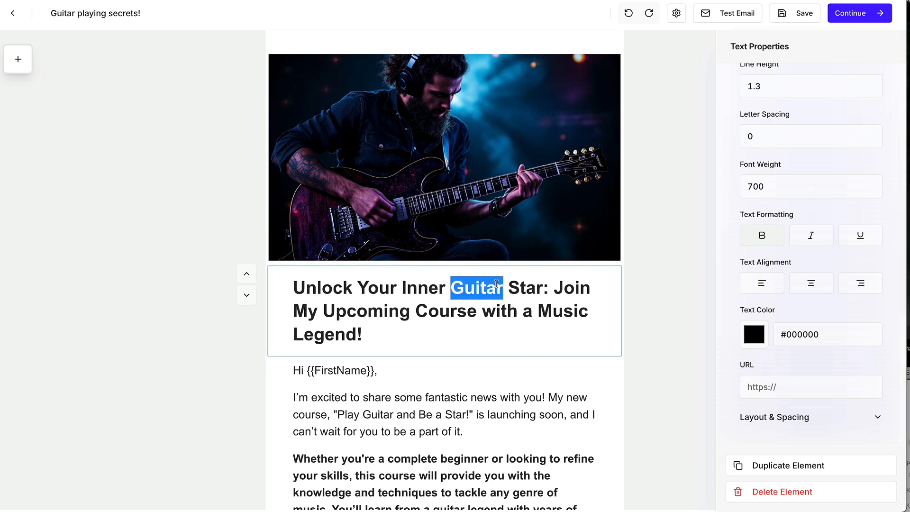
pyautogui.moveTo(495, 284); pyautogui.dragTo(526, 284)
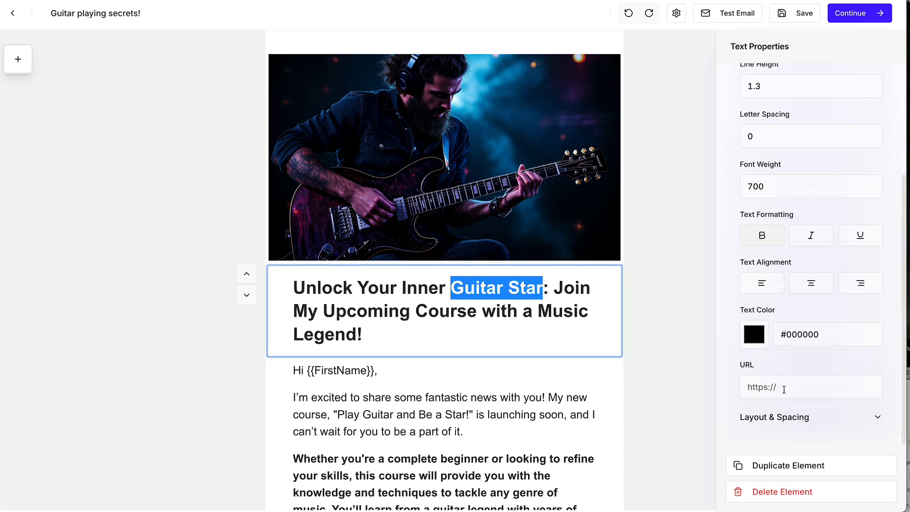
pyautogui.click(790, 417)
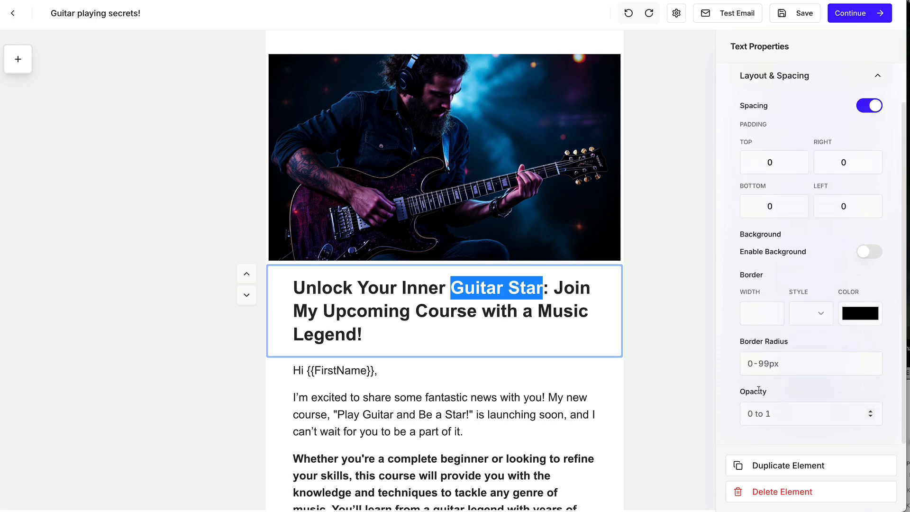
# Replace the sign-up button's text with "Join Now" and apply the Pill border radius to it.
pyautogui.scroll(-7, 528, 346)
pyautogui.click(483, 351)
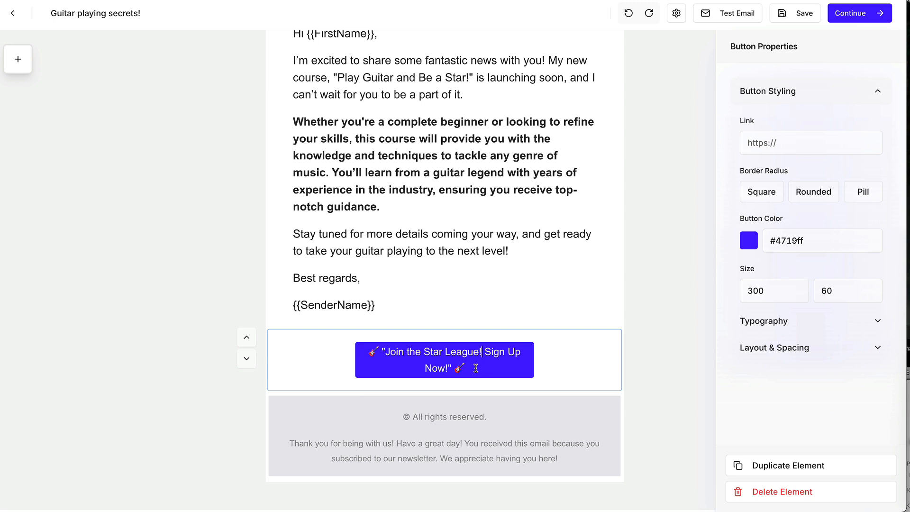
pyautogui.moveTo(475, 367); pyautogui.dragTo(353, 351)
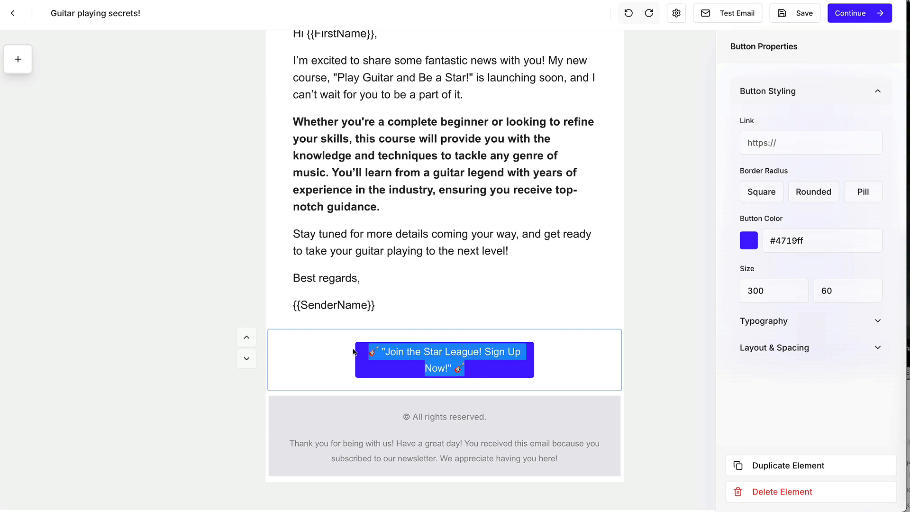
pyautogui.write('Join Now')
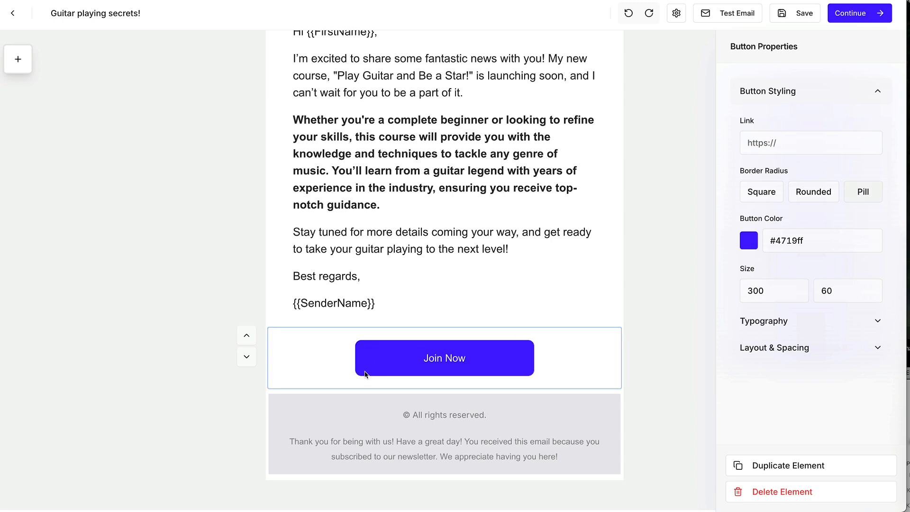
# Review the typography settings of the "Join Now" button.
pyautogui.click(768, 321)
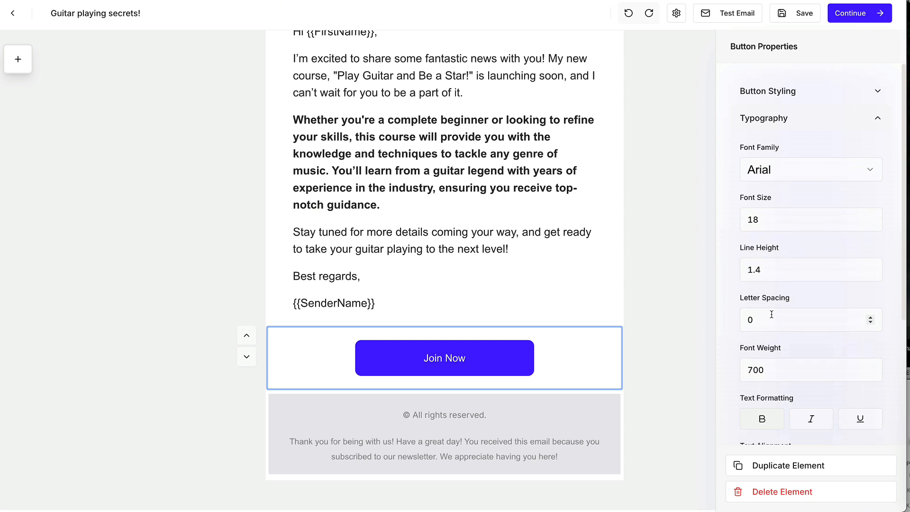
pyautogui.click(783, 121)
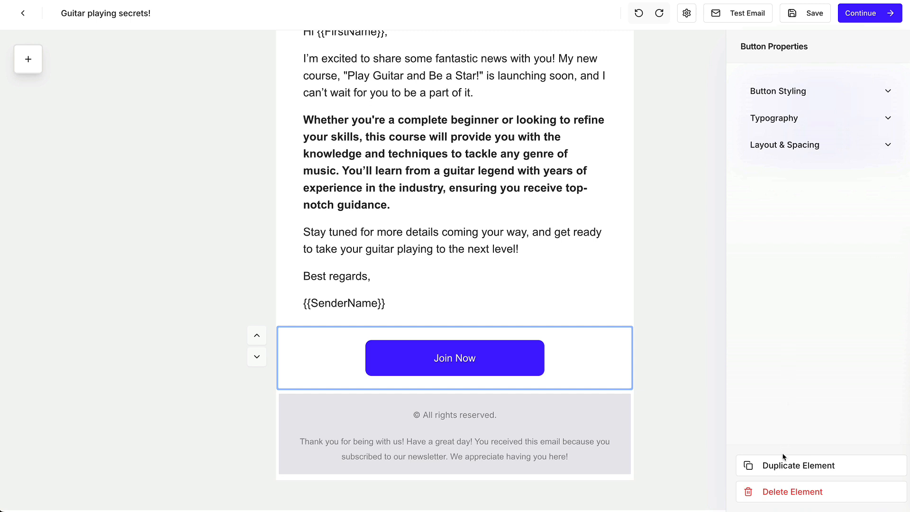
# Delete the "Join Now" button and undo the deletion.
pyautogui.click(781, 493)
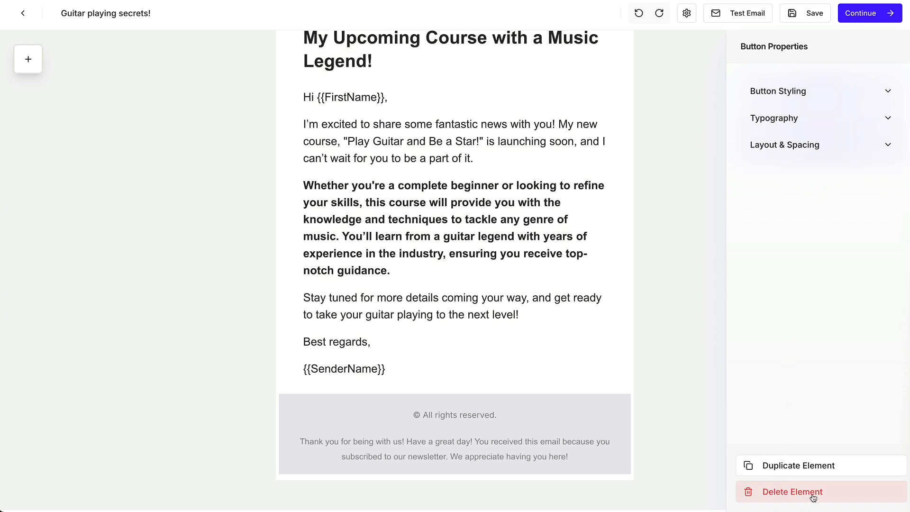
pyautogui.click(638, 14)
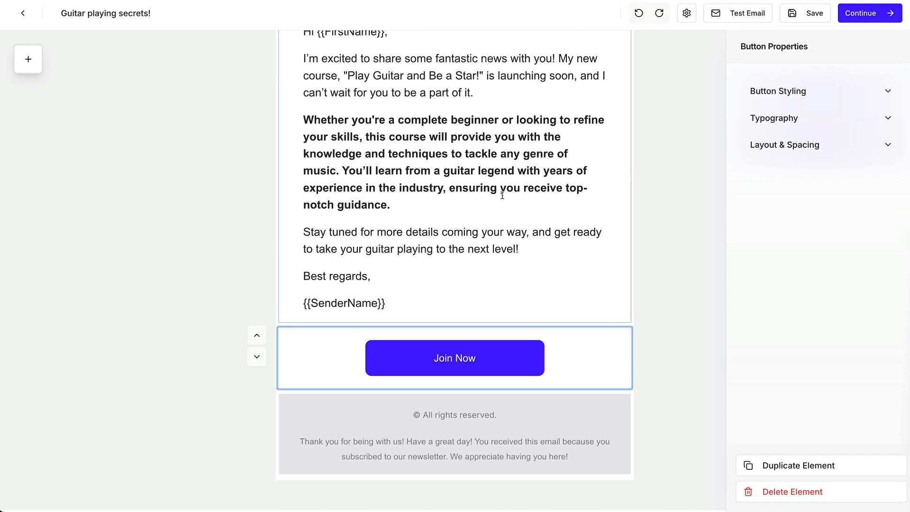
# Insert a divider between the email's heading and the greeting line.
pyautogui.scroll(7, 503, 228)
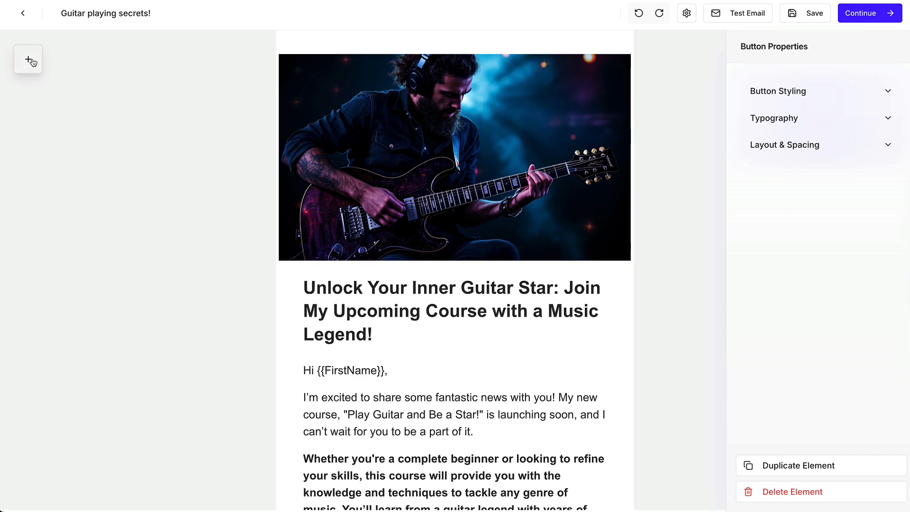
pyautogui.click(29, 60)
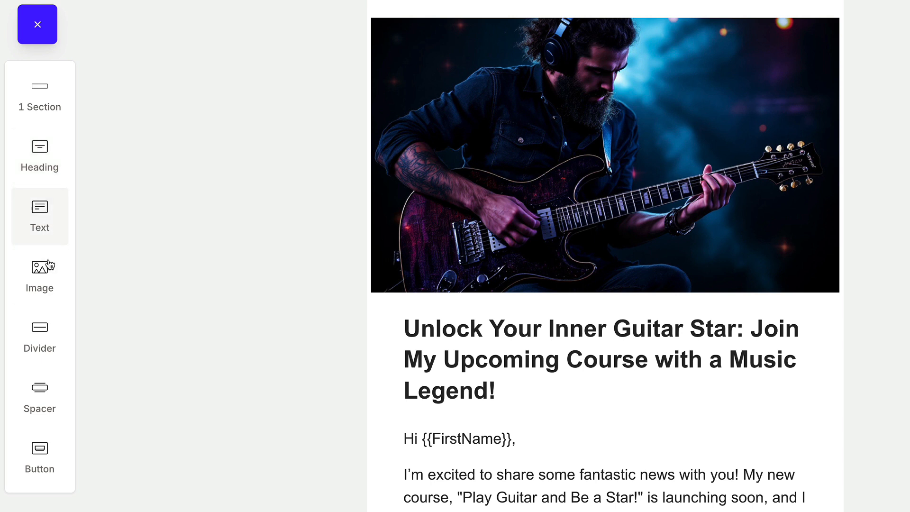
pyautogui.moveTo(39, 340); pyautogui.dragTo(611, 406)
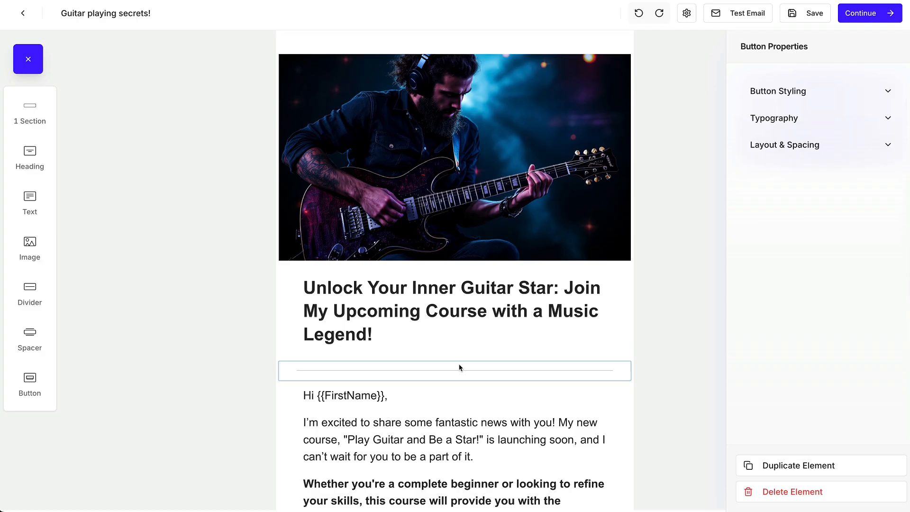
# Change the new divider's color to red, #f50000.
pyautogui.click(459, 370)
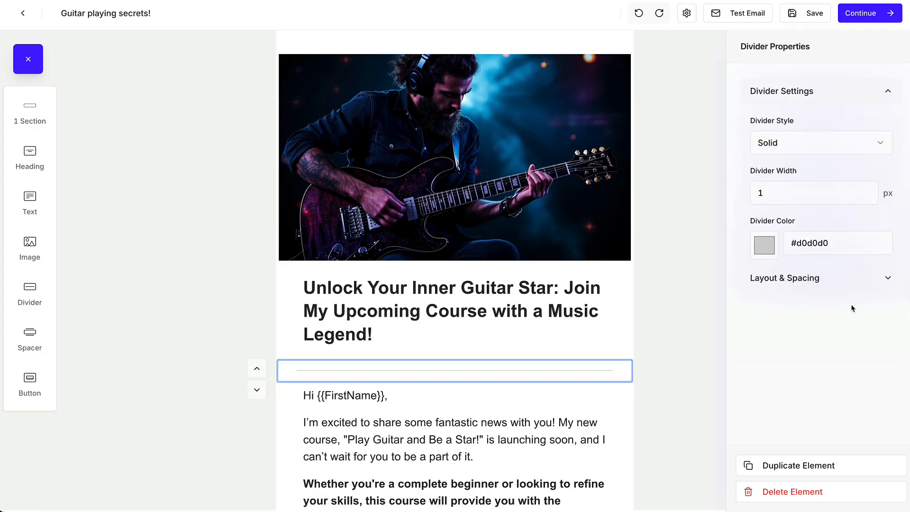
pyautogui.click(763, 246)
pyautogui.moveTo(763, 279); pyautogui.dragTo(895, 267)
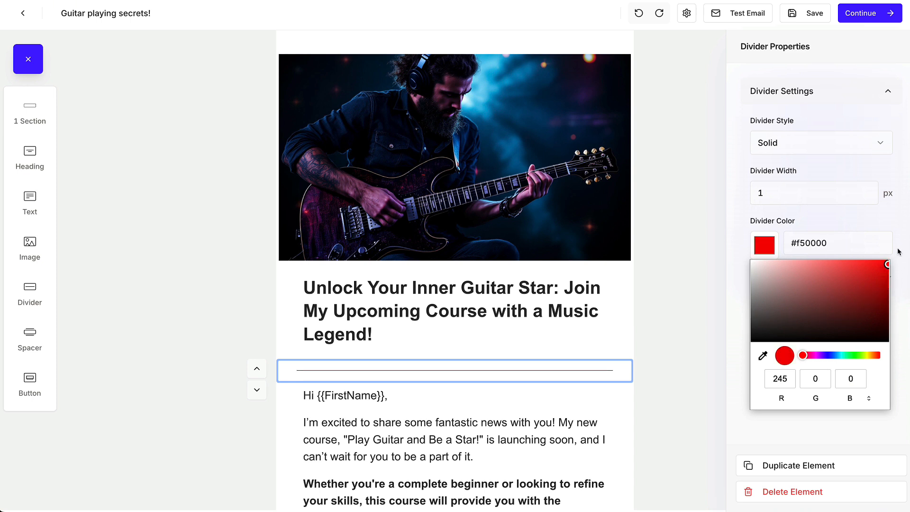
pyautogui.click(895, 258)
# Set the style of the divider below the heading to Dashed.
pyautogui.click(846, 193)
pyautogui.click(809, 147)
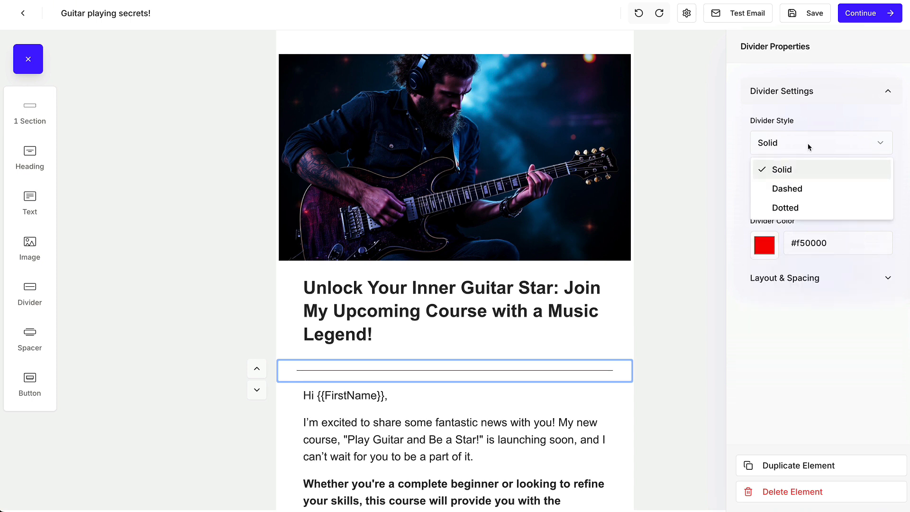
pyautogui.click(801, 190)
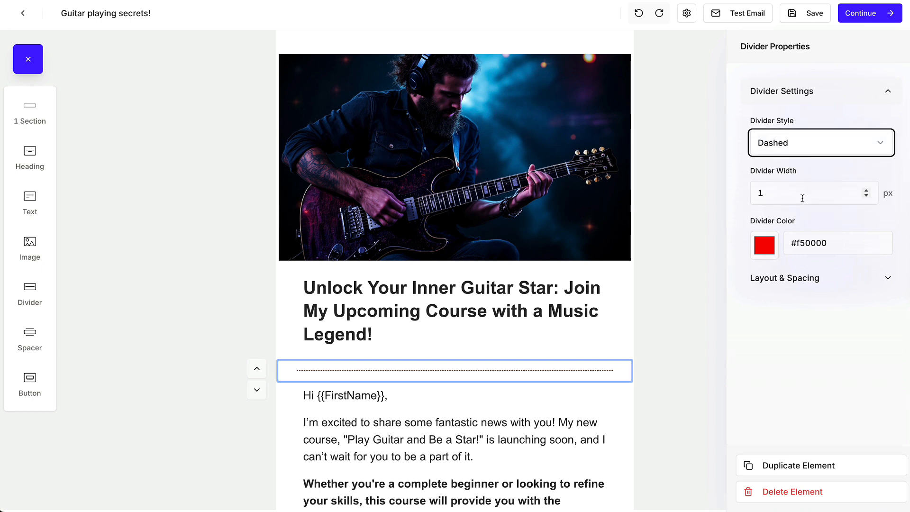
pyautogui.click(747, 181)
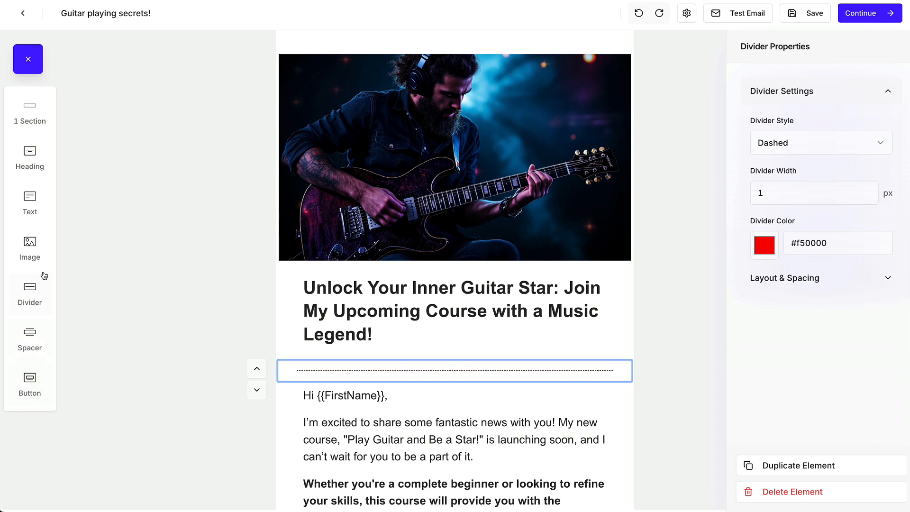
# Close the element list, leave the email editor for the broadcasts overview, and start a new broadcast.
pyautogui.click(33, 61)
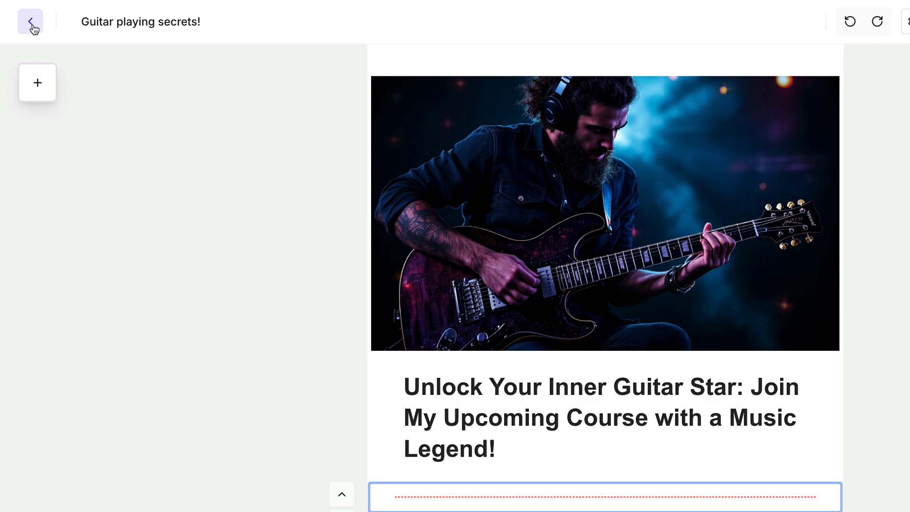
pyautogui.click(35, 27)
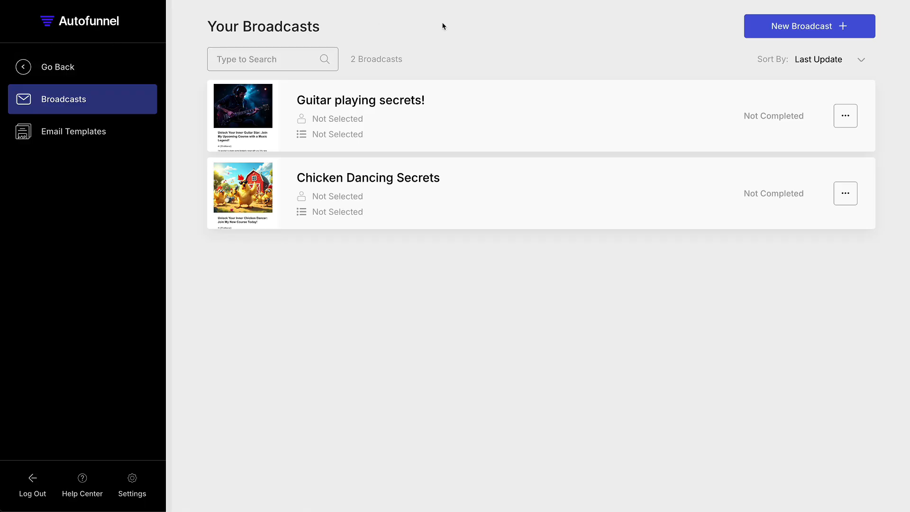
pyautogui.click(804, 32)
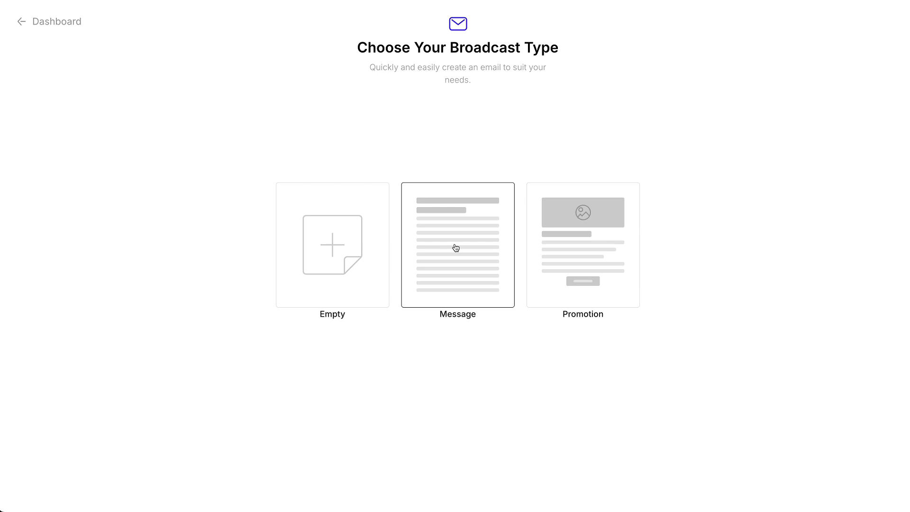
# Create a Promotion broadcast named "Youtube Follower" with the subject "How To Get New Youtube Followers" and choose to write it with AI.
pyautogui.click(568, 270)
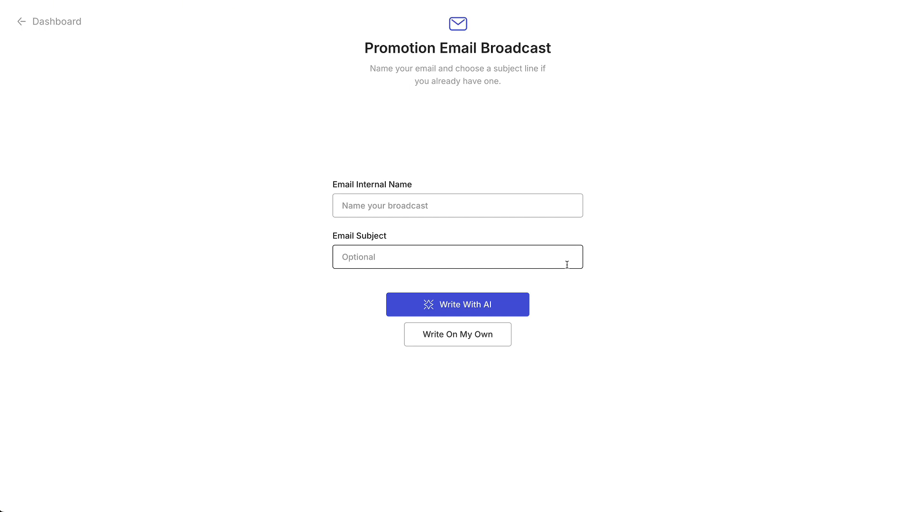
pyautogui.click(426, 206)
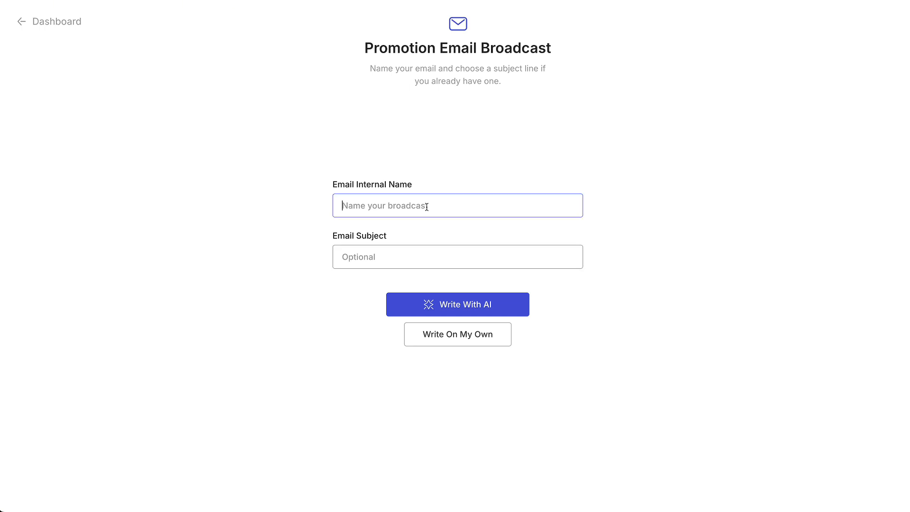
pyautogui.write('Youtube Follower')
pyautogui.click(380, 257)
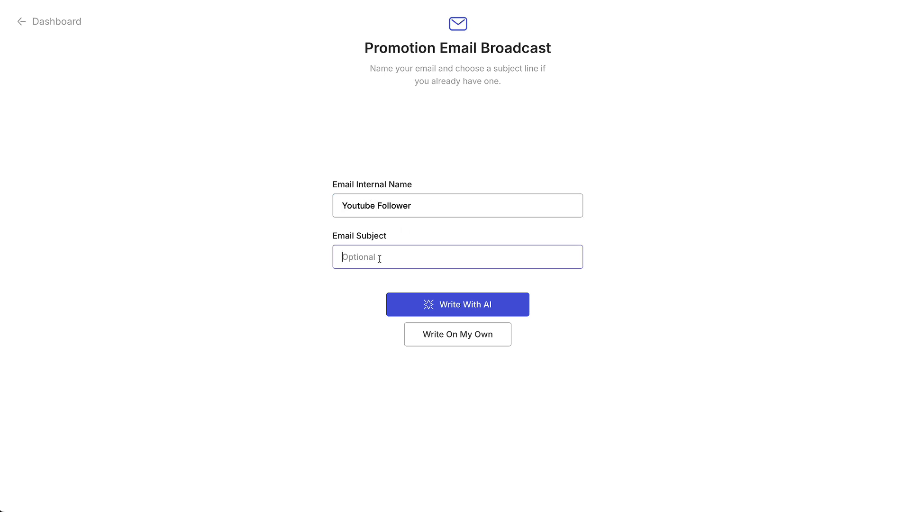
pyautogui.write('How To Get New Youtube Followers')
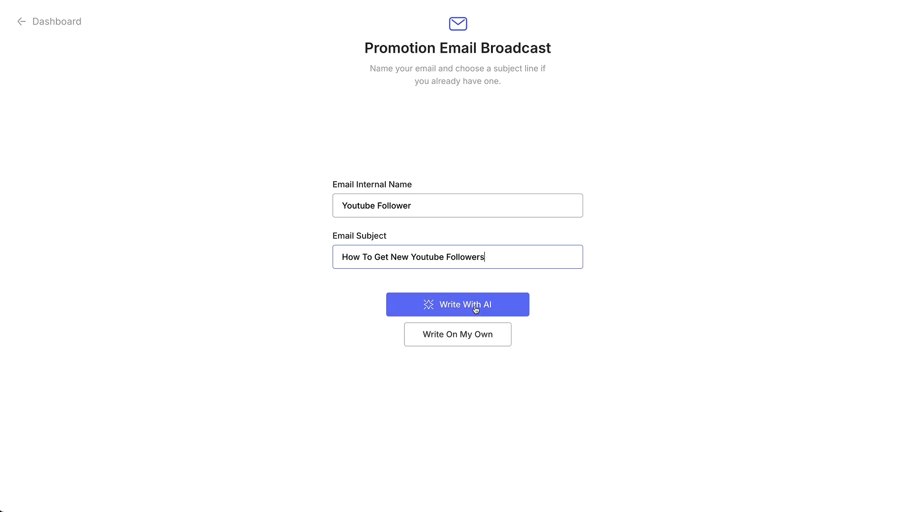
pyautogui.click(476, 311)
# Describe the email for the AI as "I created a new course and it teacvhes people how to get 1,000,000 followers on Youtube.".
pyautogui.click(457, 253)
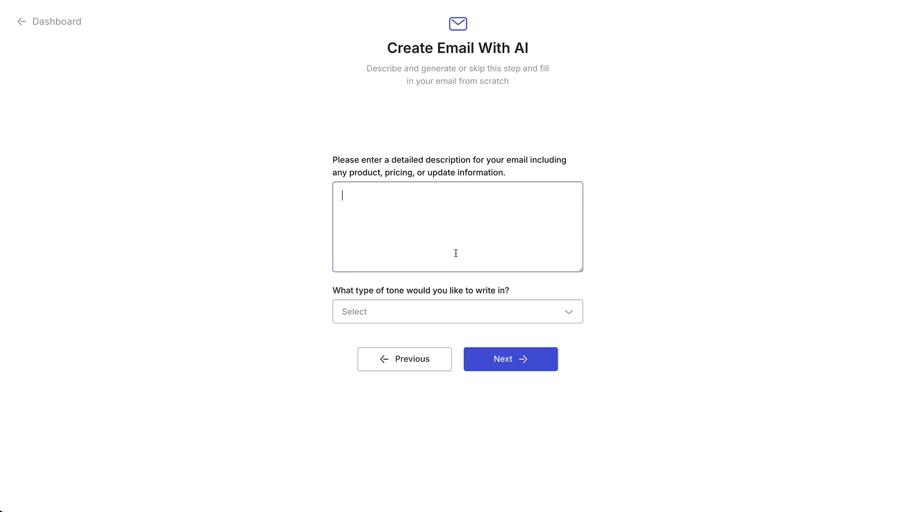
pyautogui.write('I created a new course and it teacvhes people h')
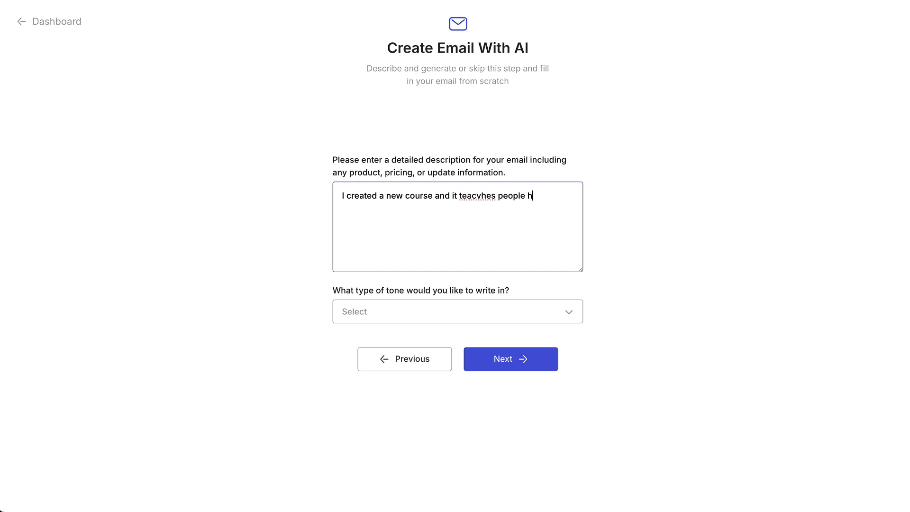
pyautogui.write('ow to get 1,000,000 followers on Youtube.')
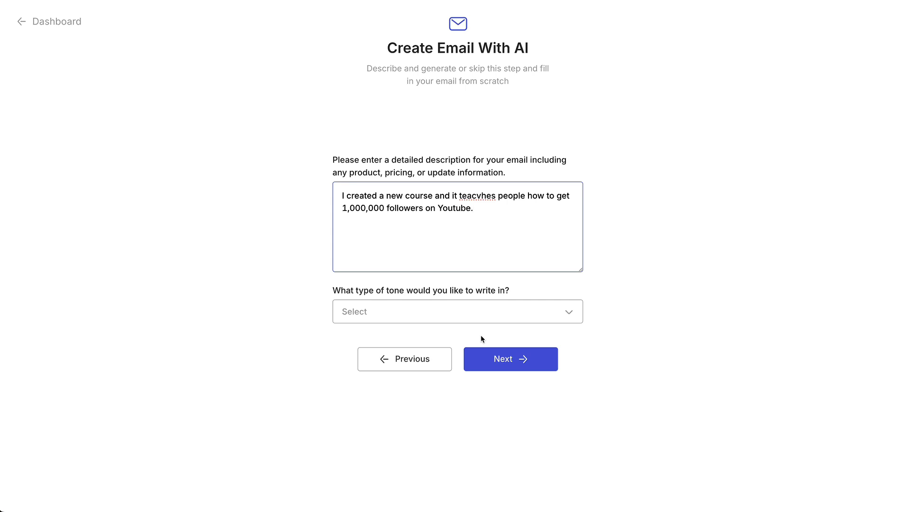
# Look through the available writing tones, choose Conversational, and generate the email.
pyautogui.click(369, 311)
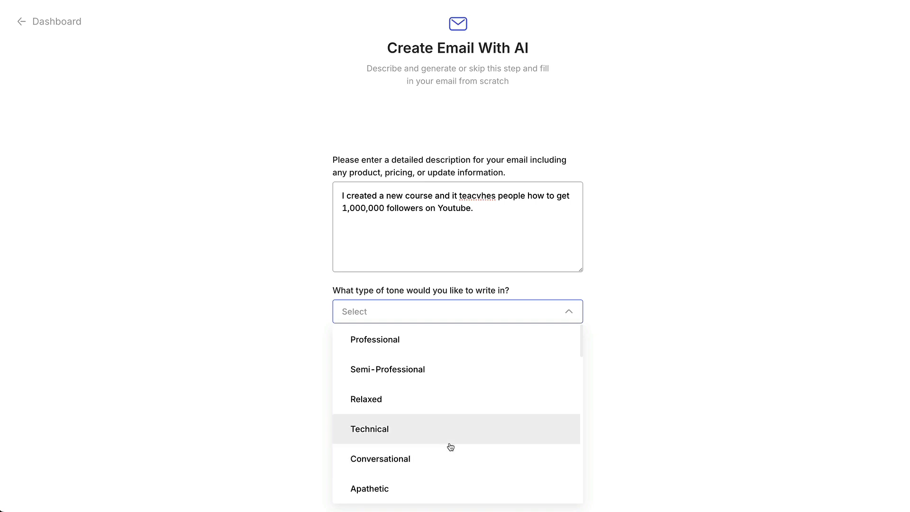
pyautogui.scroll(-1, 448, 445)
pyautogui.scroll(-1, 439, 429)
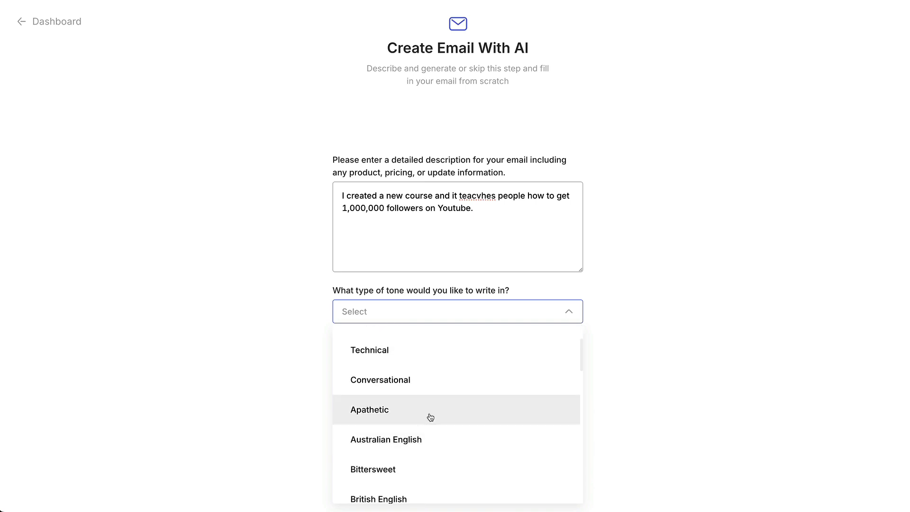
pyautogui.scroll(-1, 428, 462)
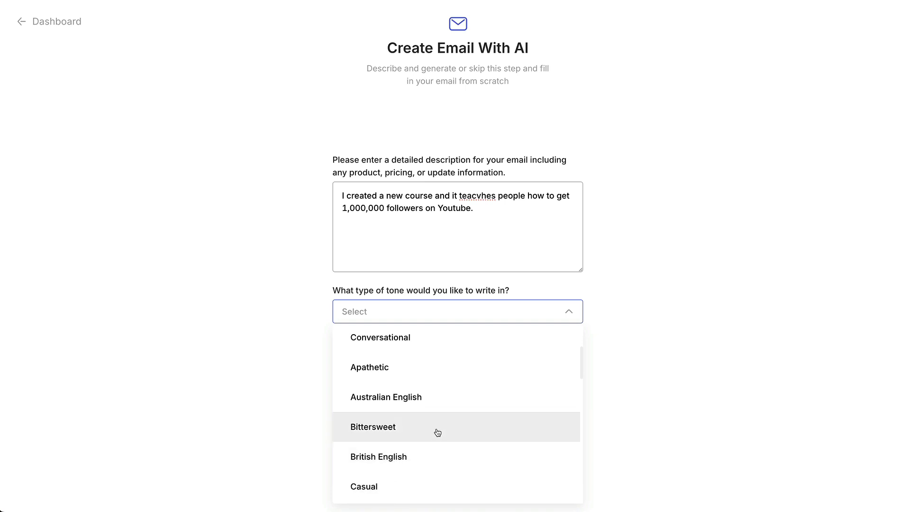
pyautogui.scroll(-8, 436, 431)
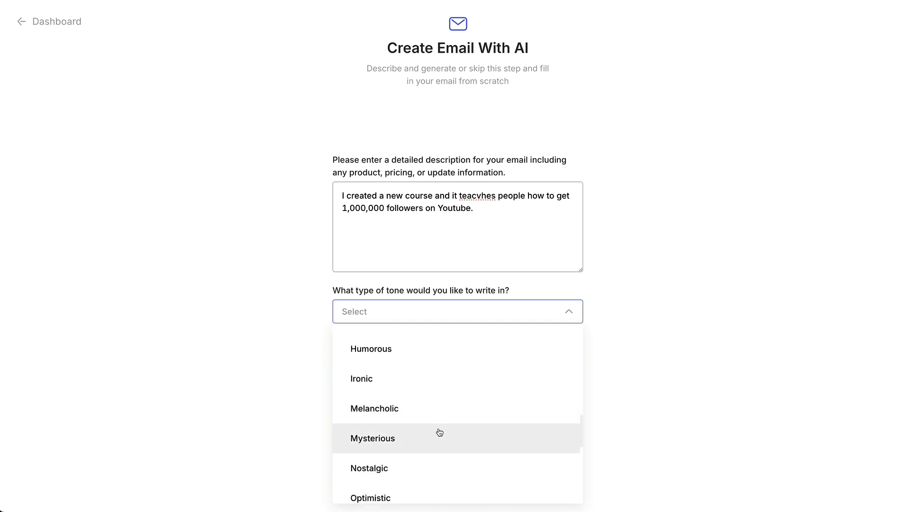
pyautogui.scroll(-4, 439, 432)
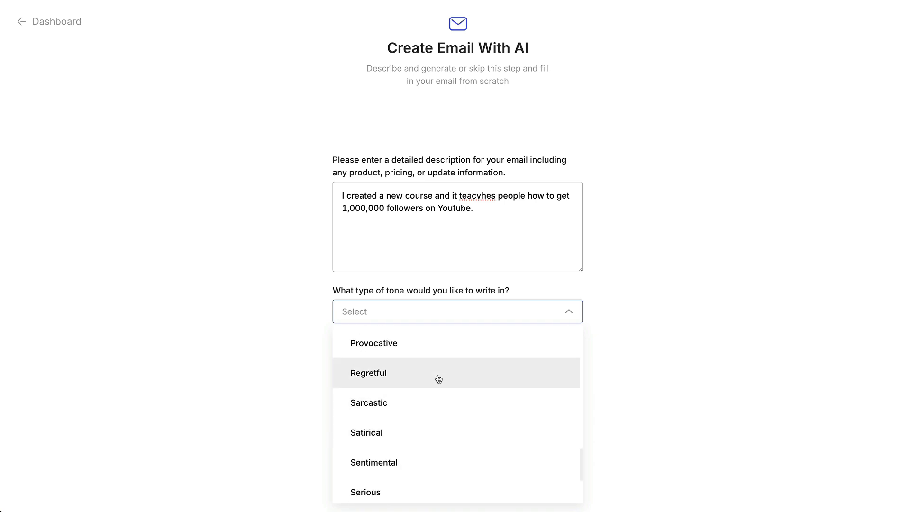
pyautogui.click(705, 335)
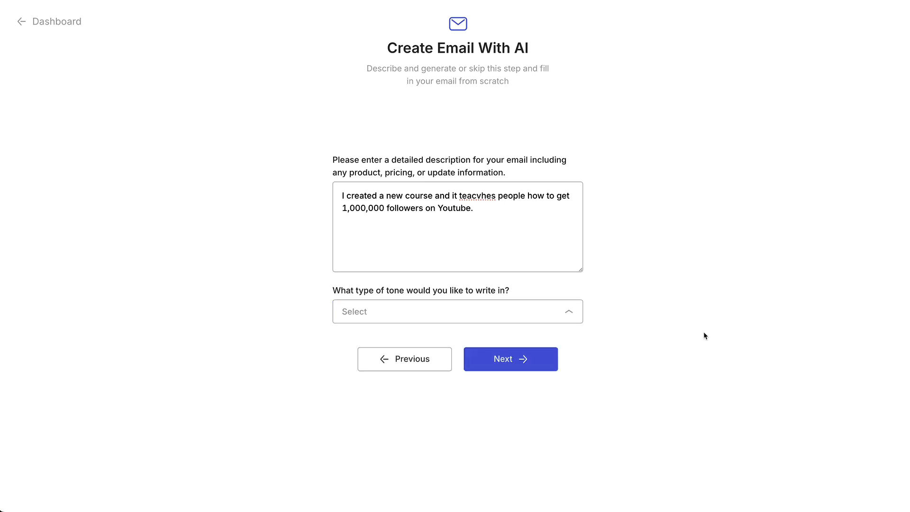
pyautogui.click(496, 307)
pyautogui.scroll(5, 396, 392)
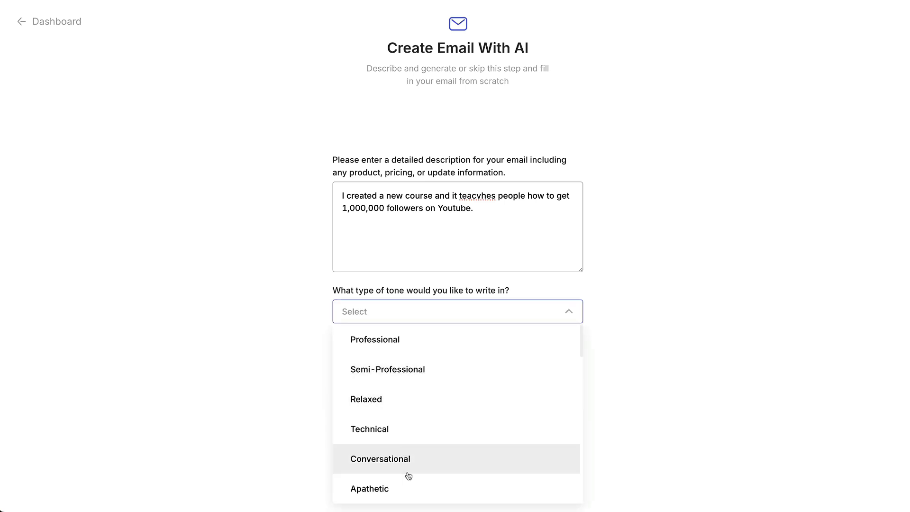
pyautogui.click(408, 462)
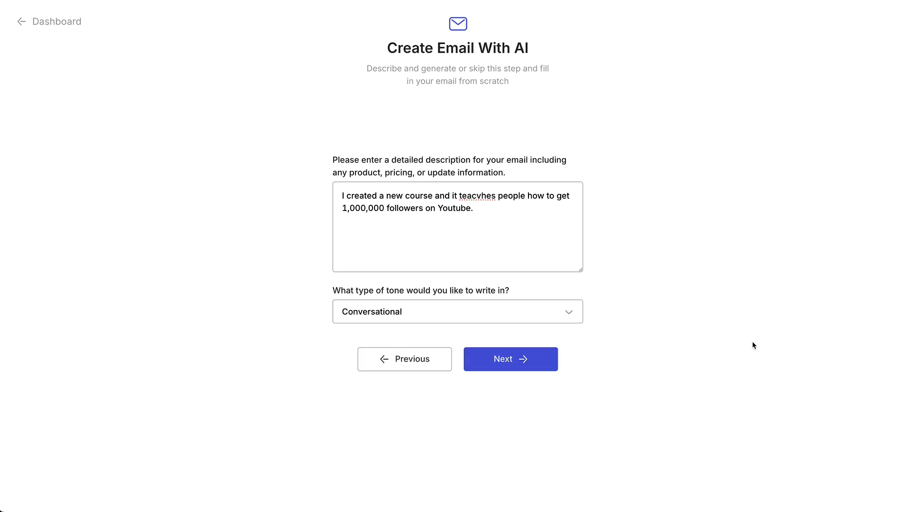
pyautogui.click(540, 367)
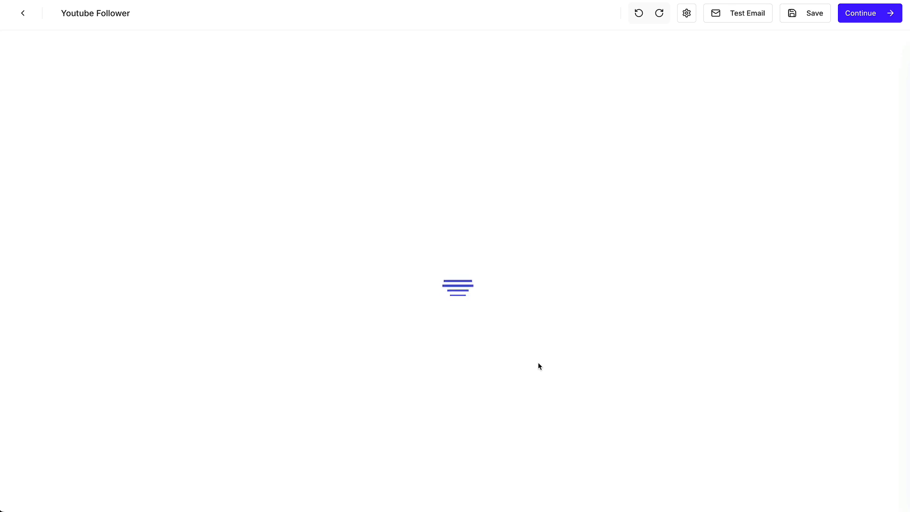
# Reduce the height of the header image in the generated email by about a third.
pyautogui.click(456, 310)
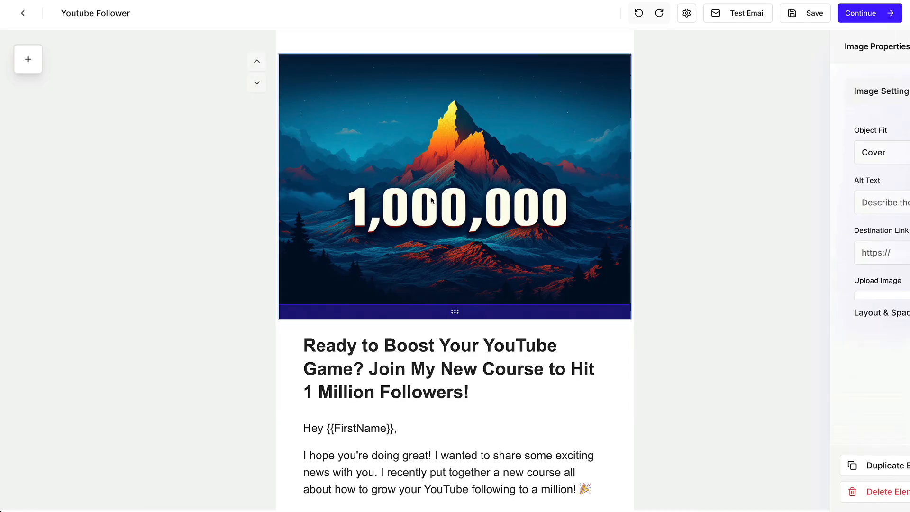
pyautogui.moveTo(456, 311); pyautogui.dragTo(454, 231)
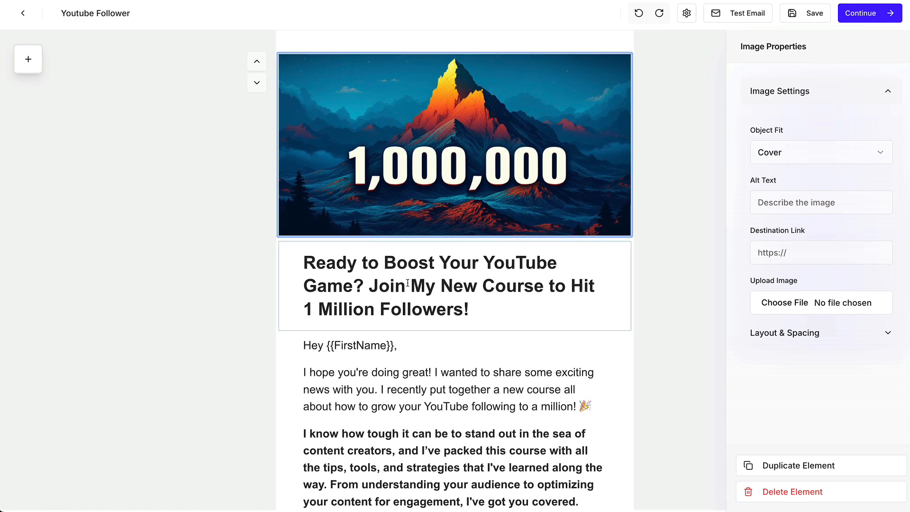
# Review the generated email's heading, body text, call-to-action button and footer.
pyautogui.scroll(-1, 467, 268)
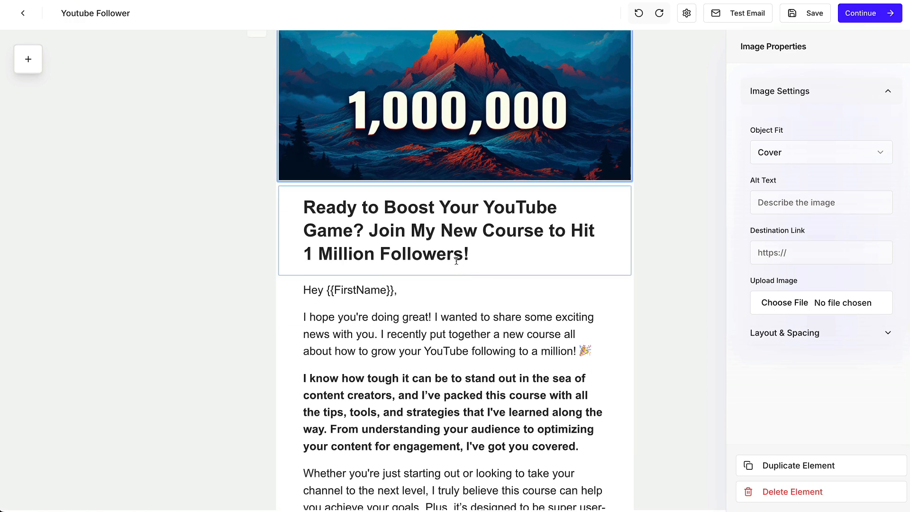
pyautogui.scroll(-1, 409, 274)
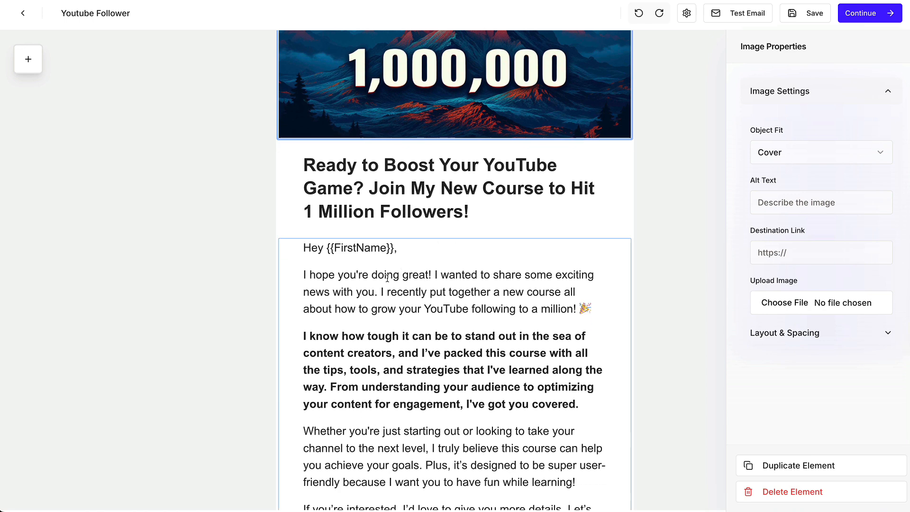
pyautogui.click(399, 278)
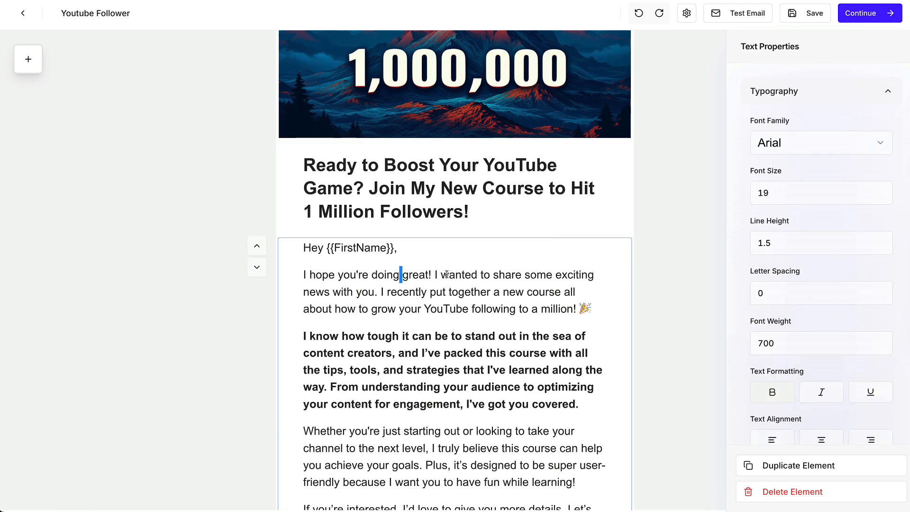
pyautogui.moveTo(442, 275); pyautogui.dragTo(534, 306)
pyautogui.click(548, 309)
pyautogui.scroll(-6, 672, 303)
pyautogui.click(468, 364)
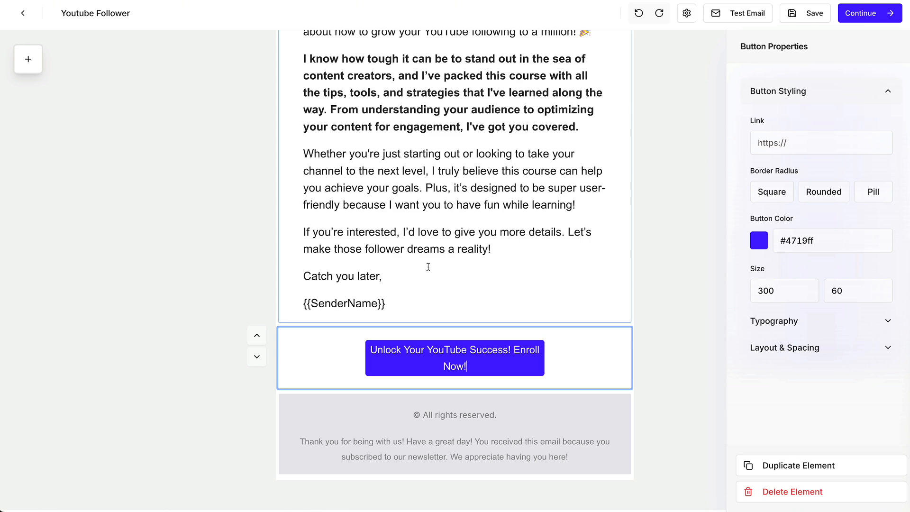
pyautogui.scroll(7, 428, 267)
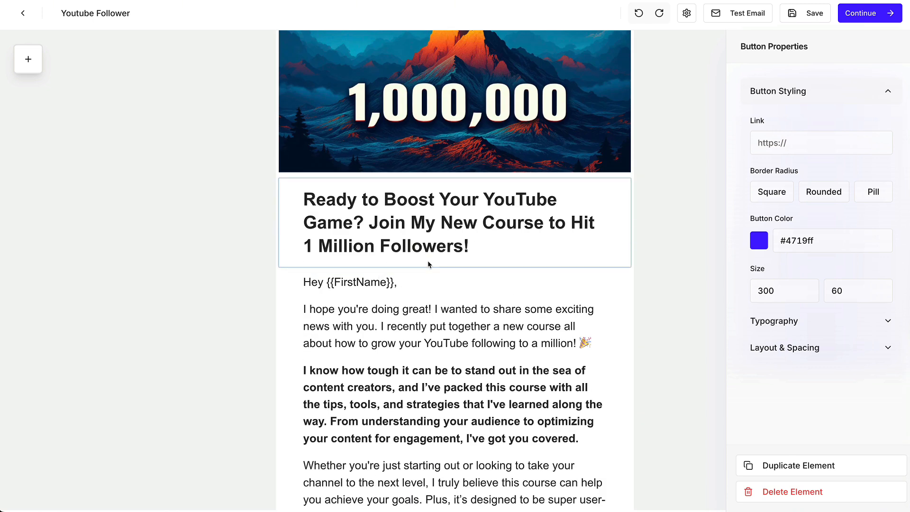
pyautogui.scroll(-2, 428, 264)
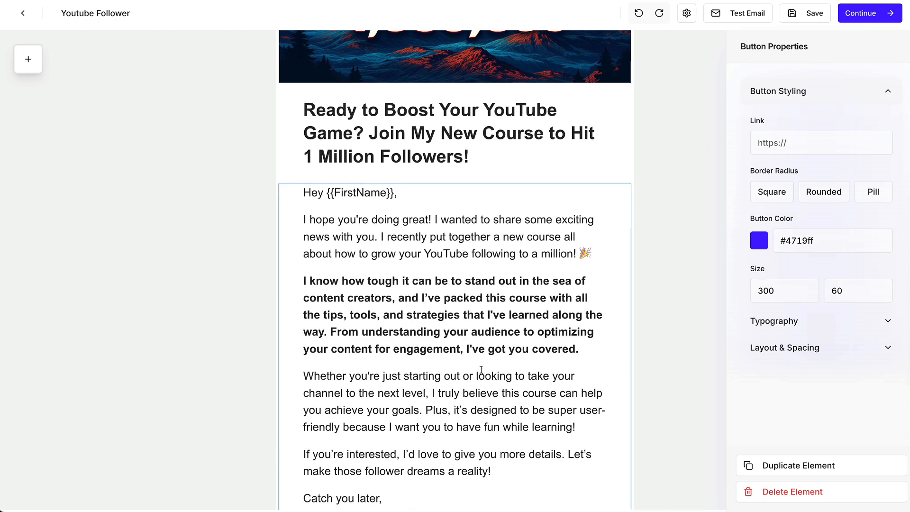
# Delete the body paragraph beginning "Whether you're just starting out" along with its empty line.
pyautogui.click(481, 370)
pyautogui.moveTo(576, 427); pyautogui.dragTo(306, 375)
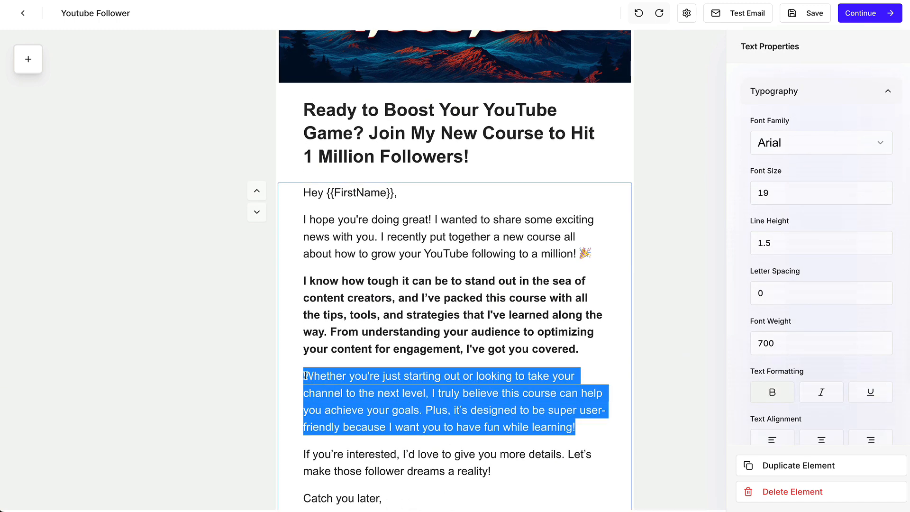
pyautogui.press('BackSpace')
pyautogui.press('BackSpace')
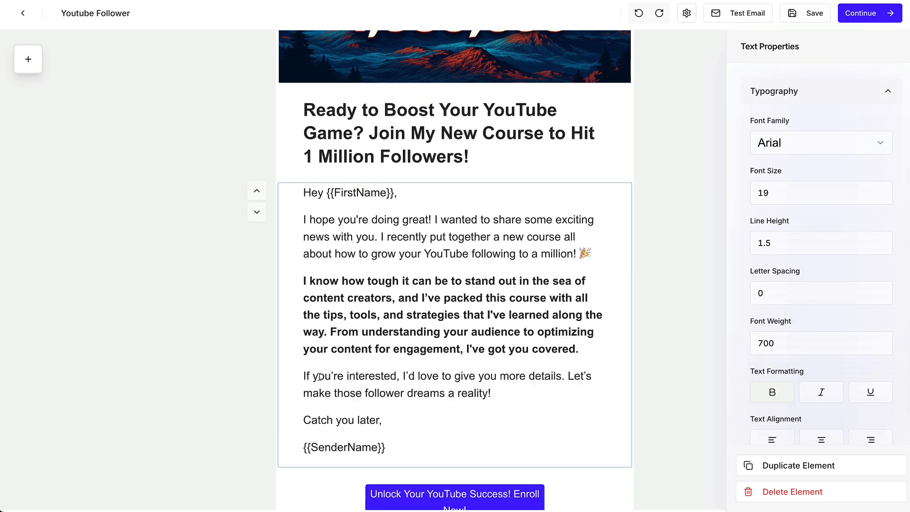
# Make the closing paragraph beginning "If you're interested, I'd love to give you more details" bold.
pyautogui.moveTo(491, 393); pyautogui.dragTo(219, 369)
pyautogui.click(772, 392)
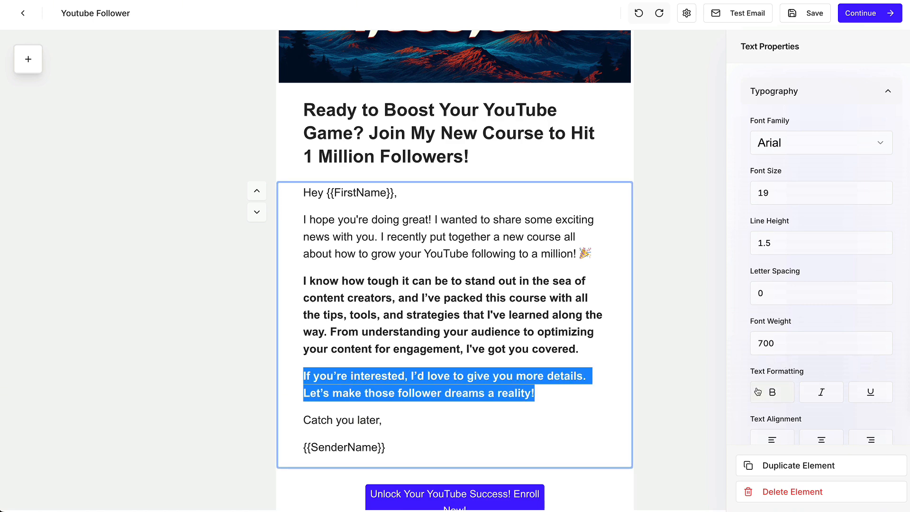
pyautogui.click(549, 378)
# Examine the email's global settings for background color, body color and body width, then close them without changes.
pyautogui.scroll(3, 559, 383)
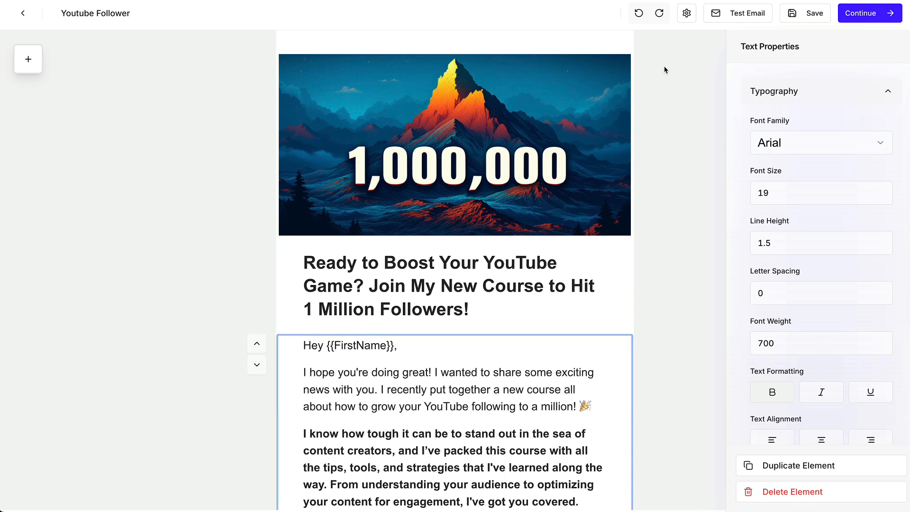
pyautogui.click(685, 14)
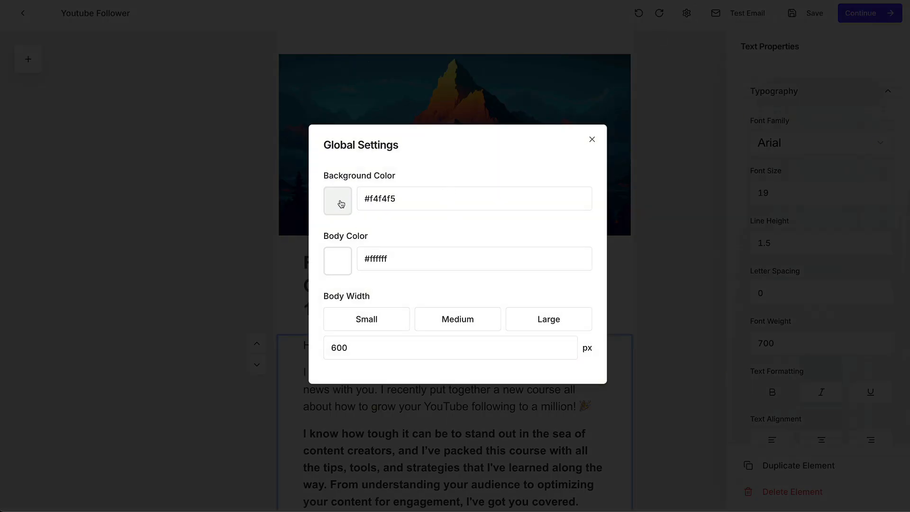
pyautogui.click(592, 139)
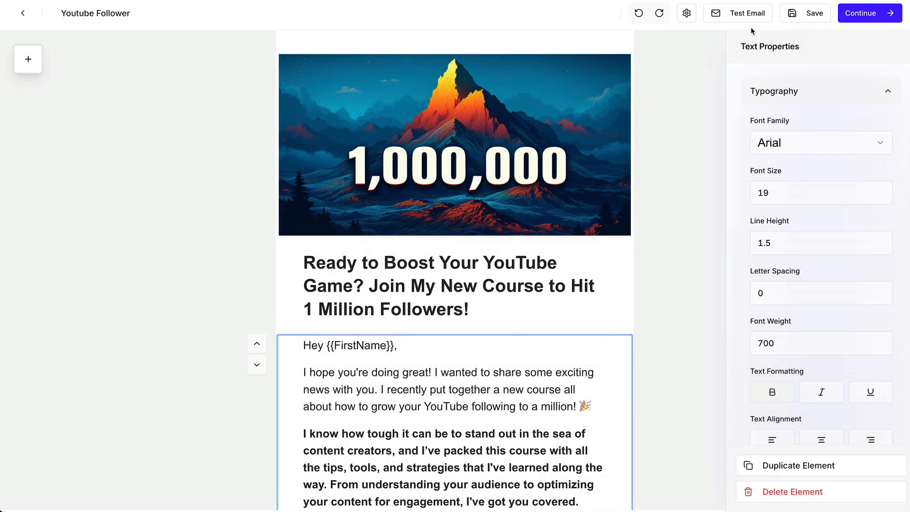
# Open the test email dialog, check which domain the test is sent from, and close it without sending.
pyautogui.click(757, 17)
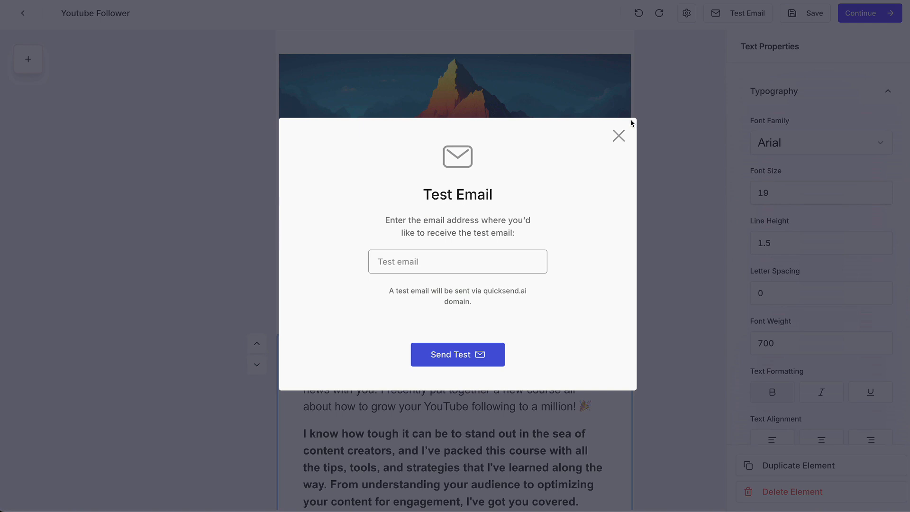
pyautogui.doubleClick(501, 291)
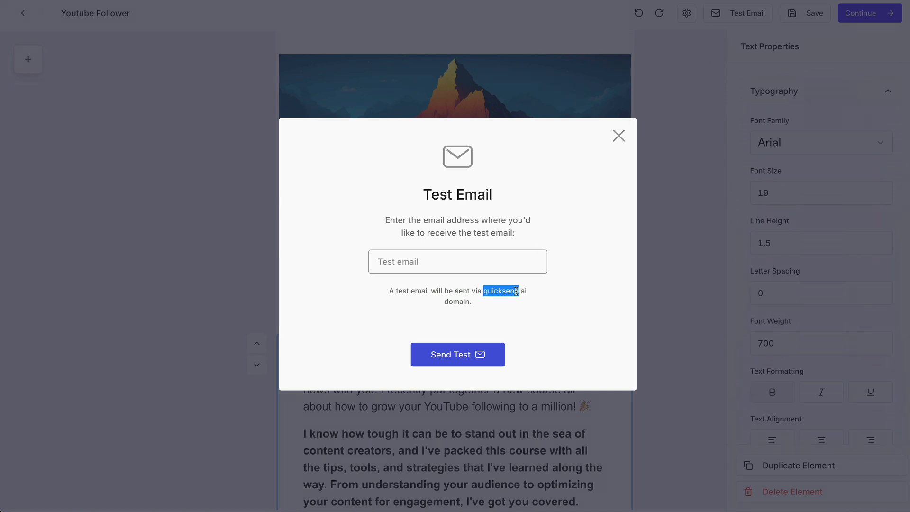
pyautogui.moveTo(516, 291); pyautogui.dragTo(528, 291)
pyautogui.click(536, 295)
pyautogui.click(617, 137)
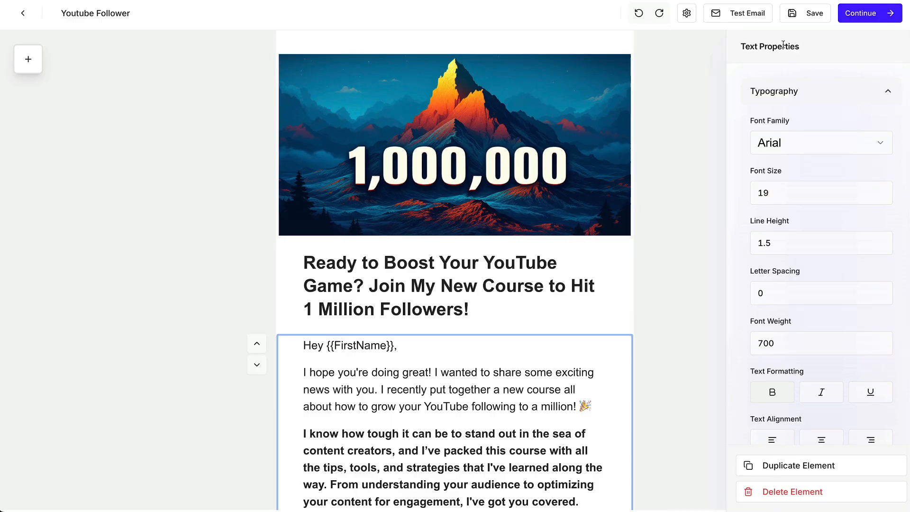
# Save the edited email and continue to the final campaign settings.
pyautogui.click(814, 14)
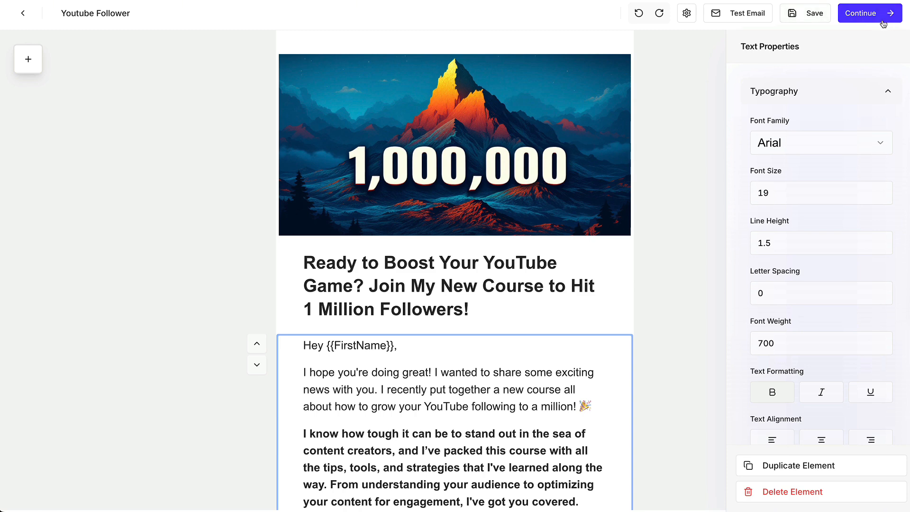
pyautogui.click(885, 21)
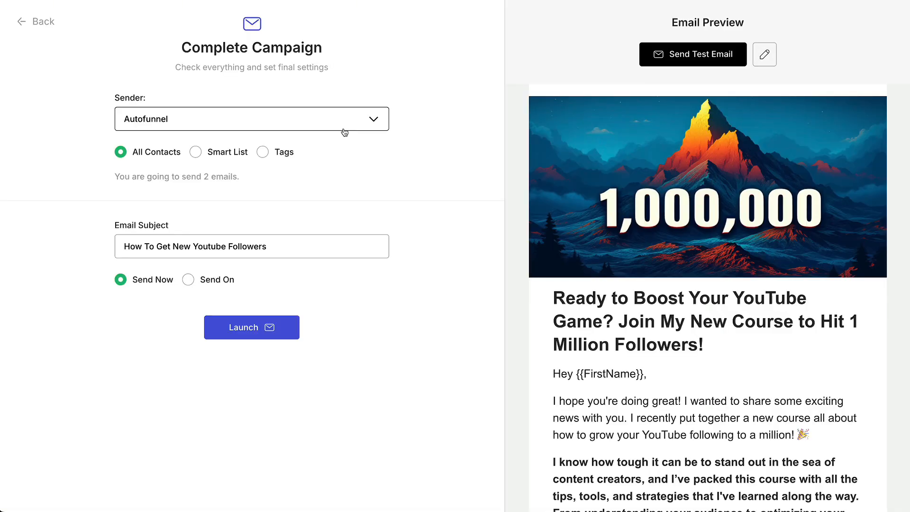
# Examine the available sender options, including adding a new sender, and keep Autofunnel as the sender.
pyautogui.click(344, 128)
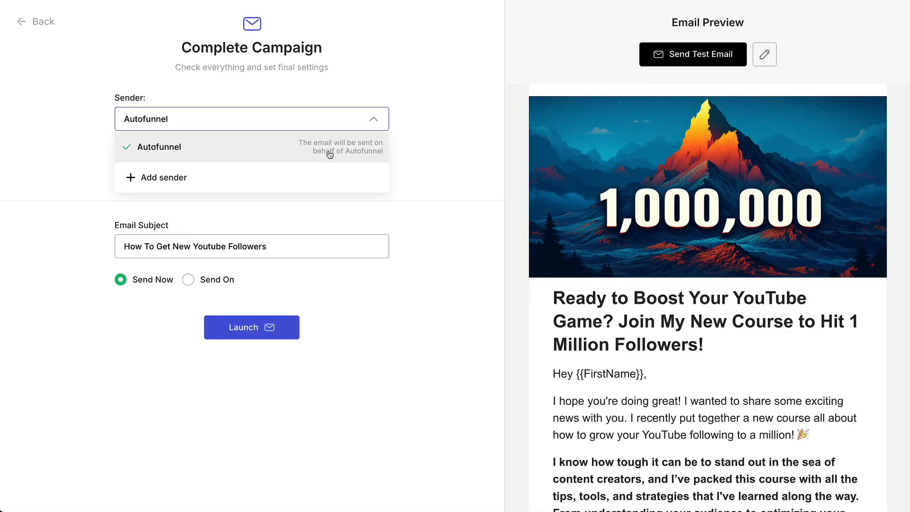
pyautogui.click(347, 118)
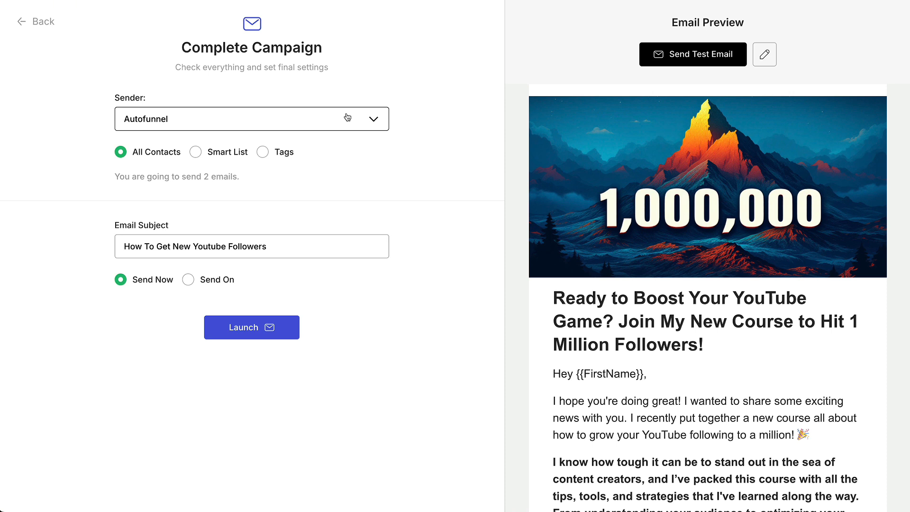
pyautogui.click(347, 117)
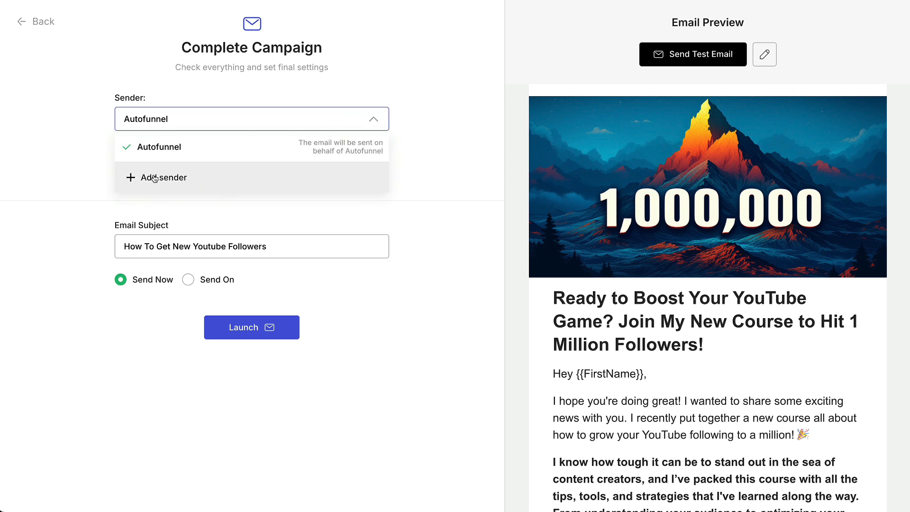
pyautogui.click(192, 122)
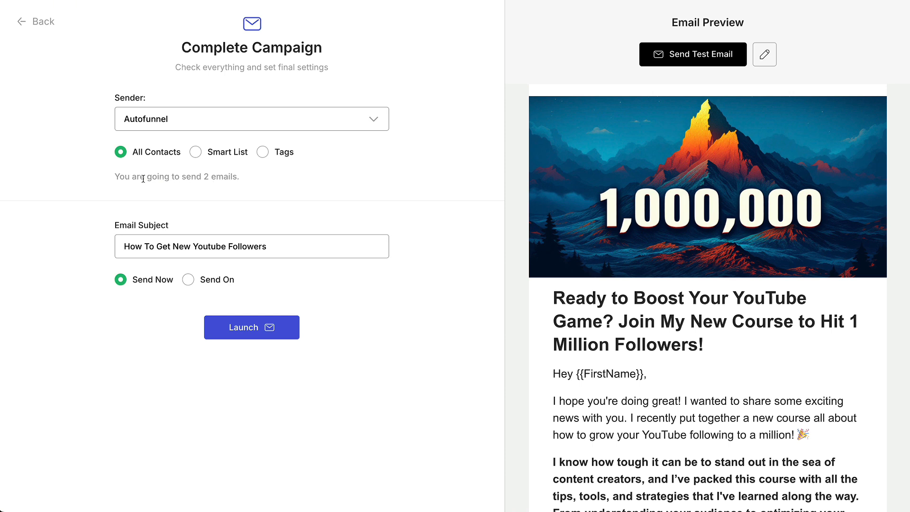
# Target the campaign at the Leads Only smart list and review the smart list choices again.
pyautogui.click(199, 155)
pyautogui.click(206, 194)
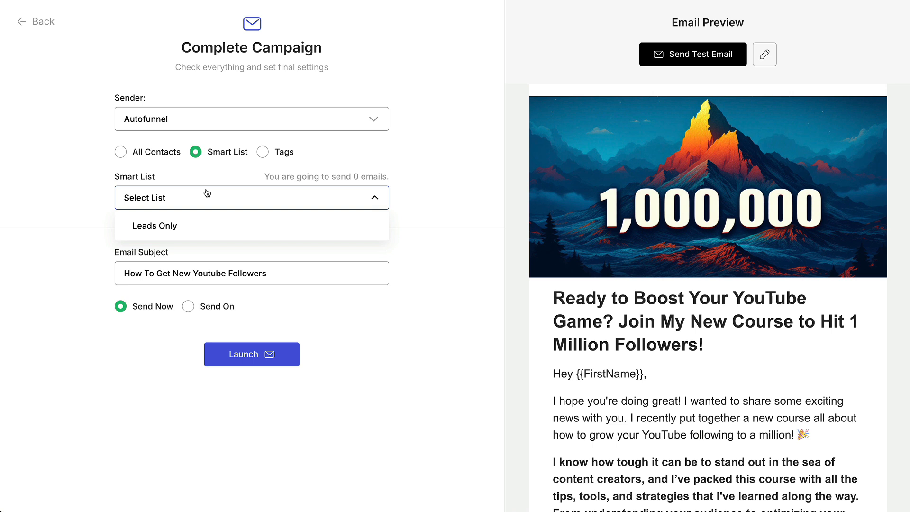
pyautogui.click(150, 228)
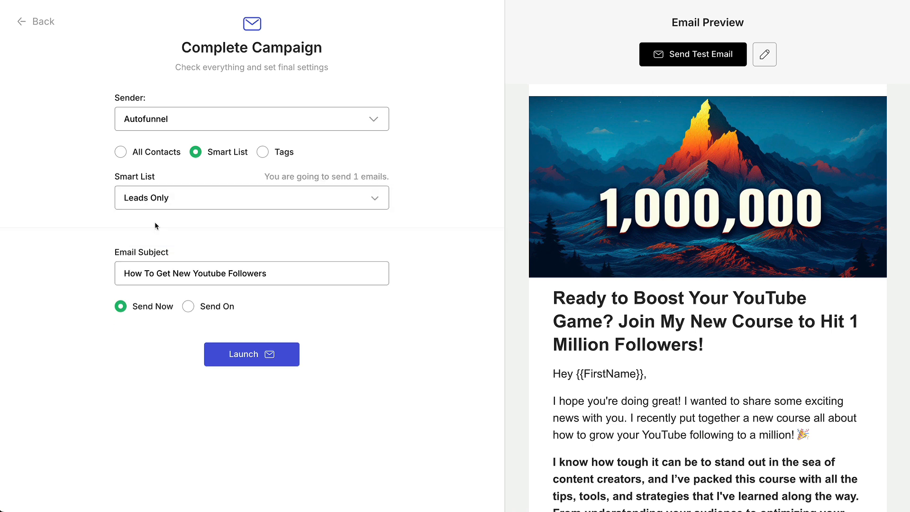
pyautogui.click(331, 198)
pyautogui.click(294, 201)
# Try targeting contacts with the Customer tag, and return the recipients to All Contacts.
pyautogui.click(262, 152)
pyautogui.click(254, 197)
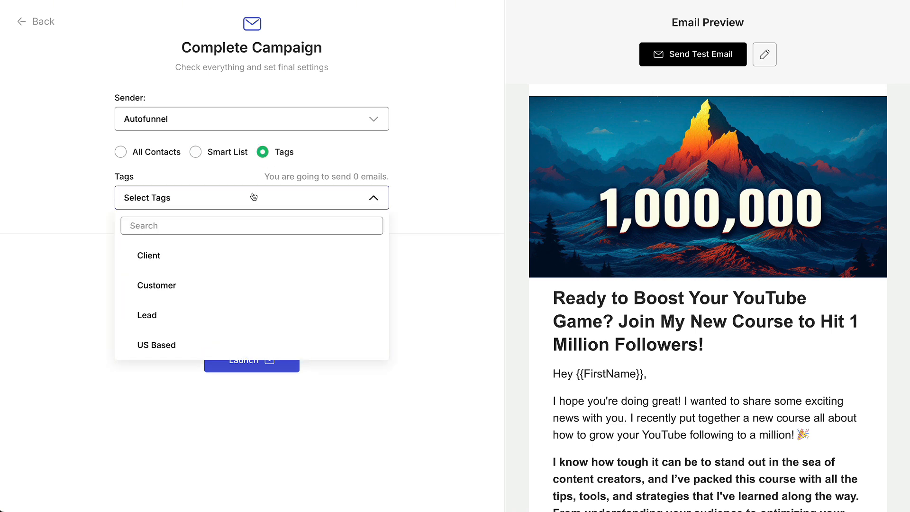
pyautogui.click(209, 281)
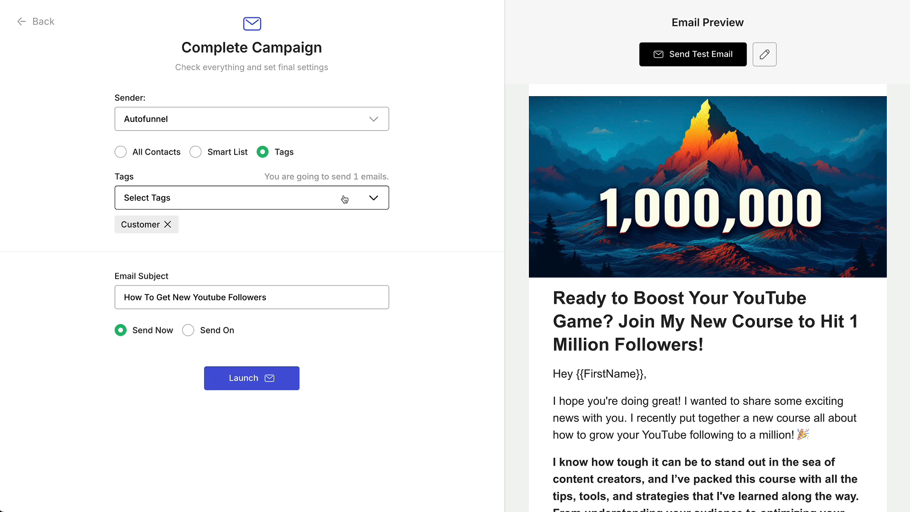
pyautogui.click(138, 154)
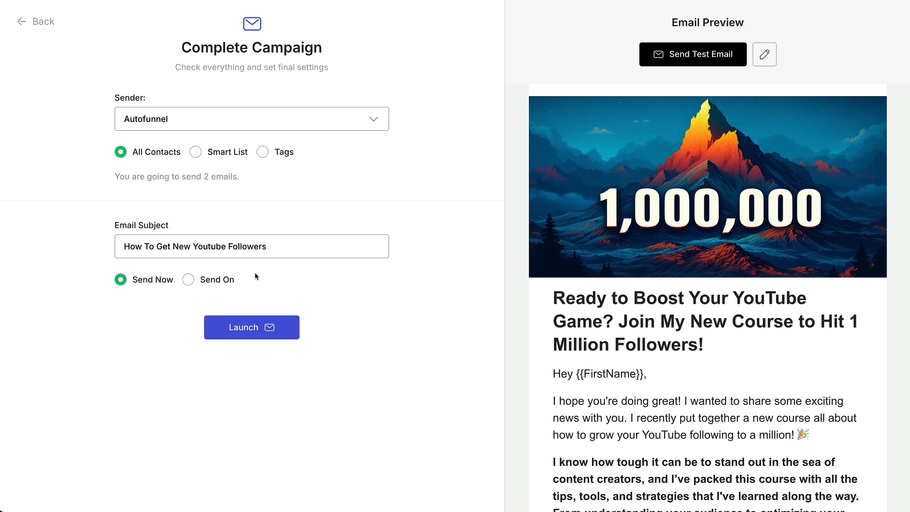
# Keep the email subject, switch delivery to Send On, and inspect the date, time and time zone options without setting them.
pyautogui.doubleClick(135, 246)
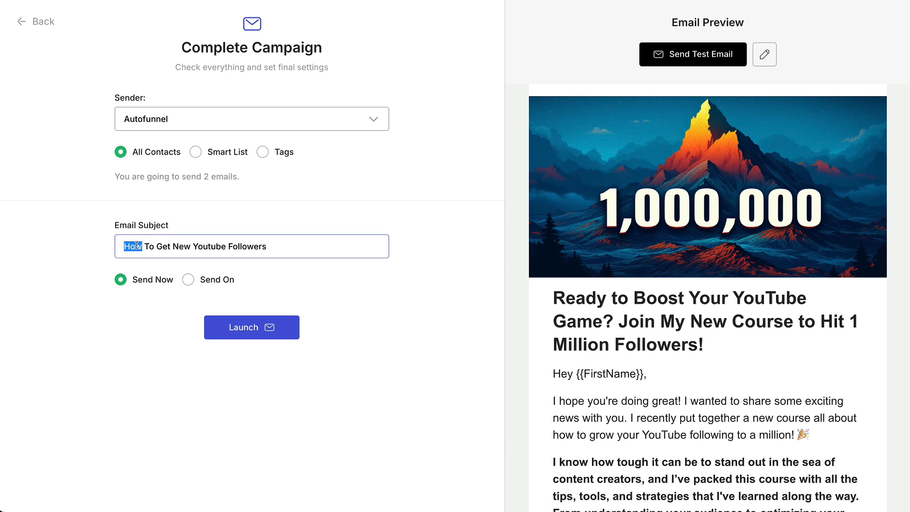
pyautogui.click(334, 253)
pyautogui.click(209, 280)
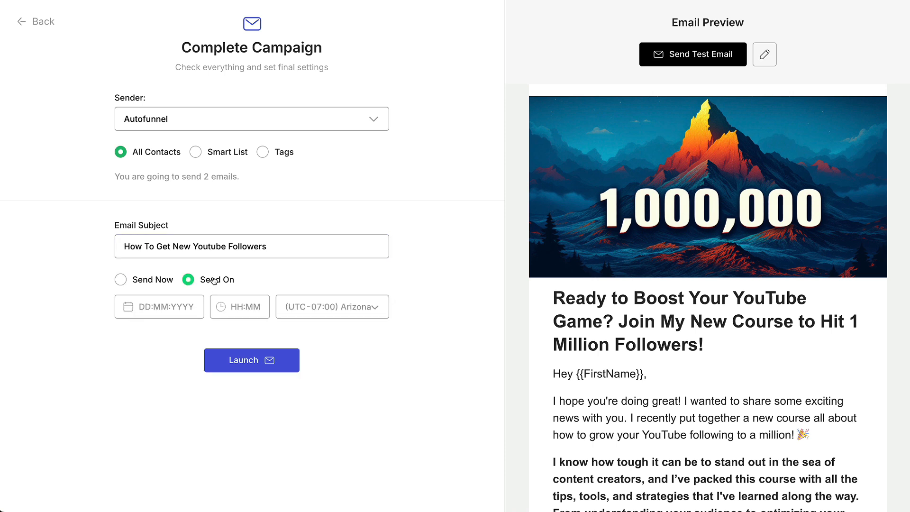
pyautogui.click(184, 306)
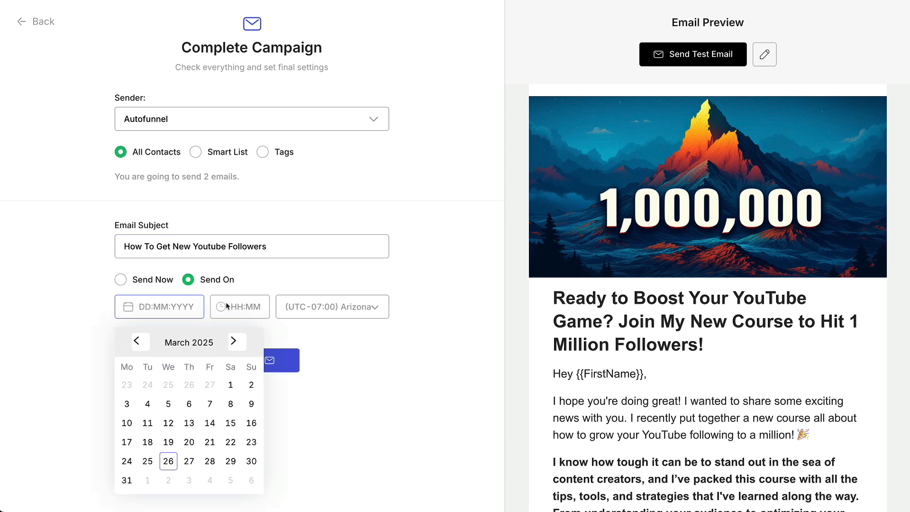
pyautogui.click(242, 305)
pyautogui.click(314, 309)
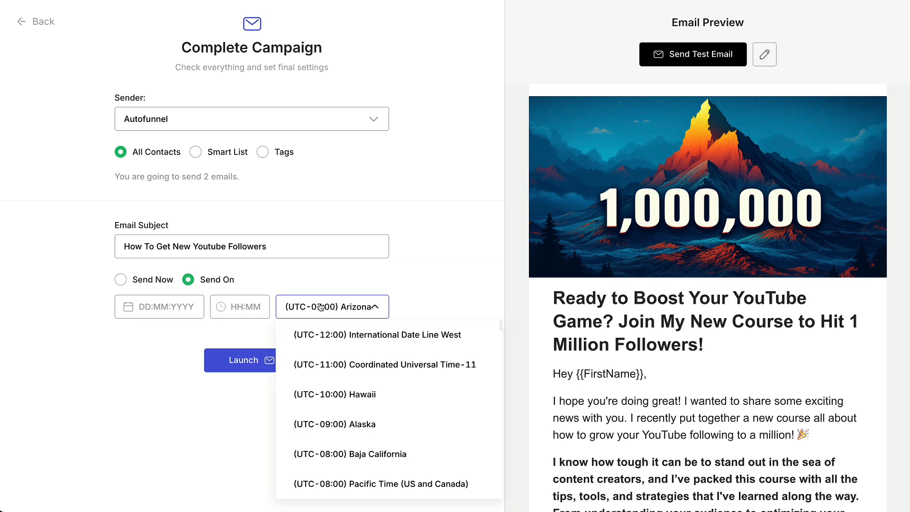
pyautogui.click(314, 311)
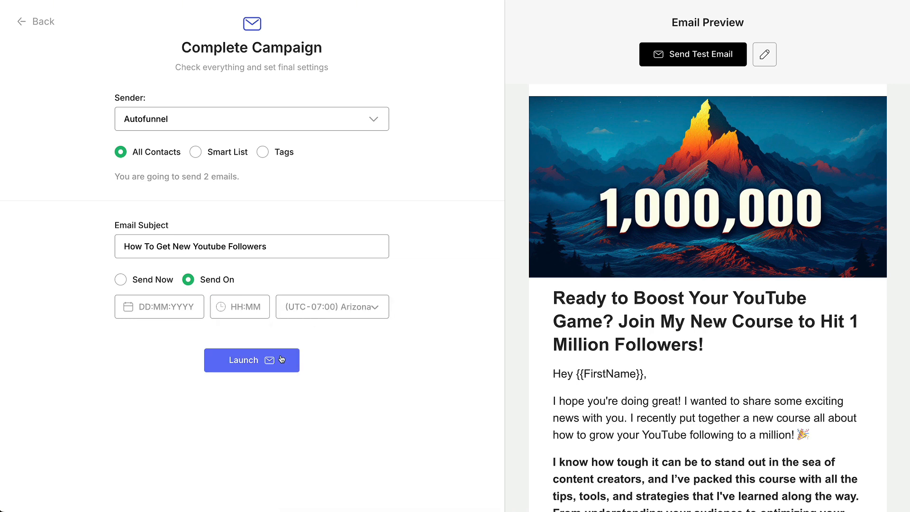